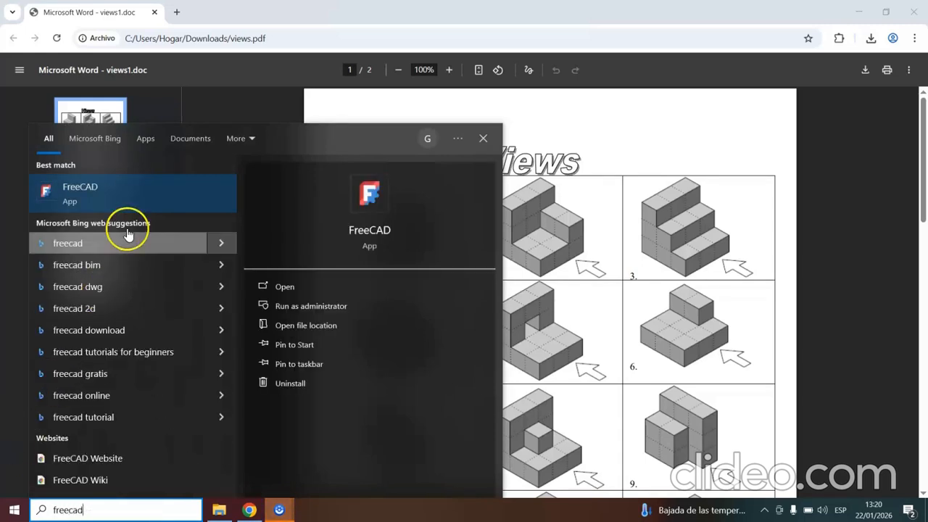
Launch FreeCAD and complete its first-start setup with the FreeCAD Dark theme.
{"action": "left_click", "coordinate": [107, 208]}
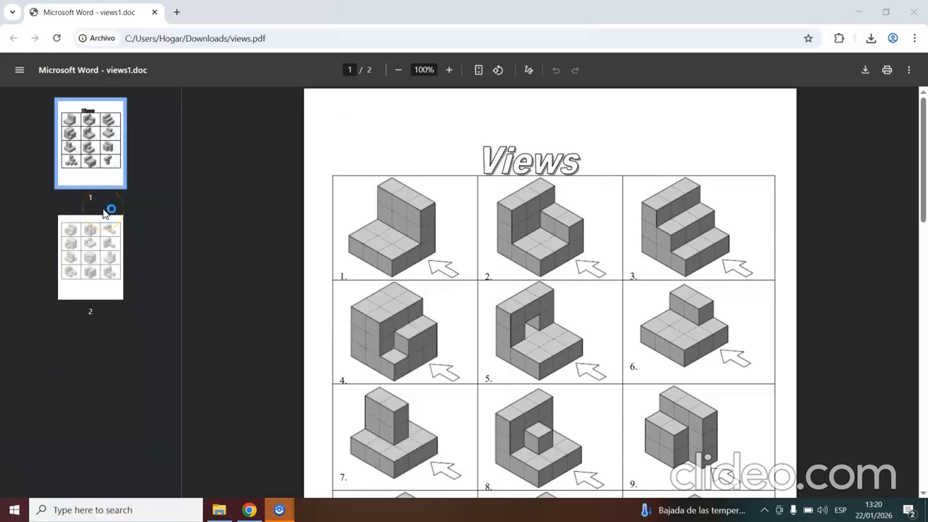
{"action": "left_click", "coordinate": [257, 158]}
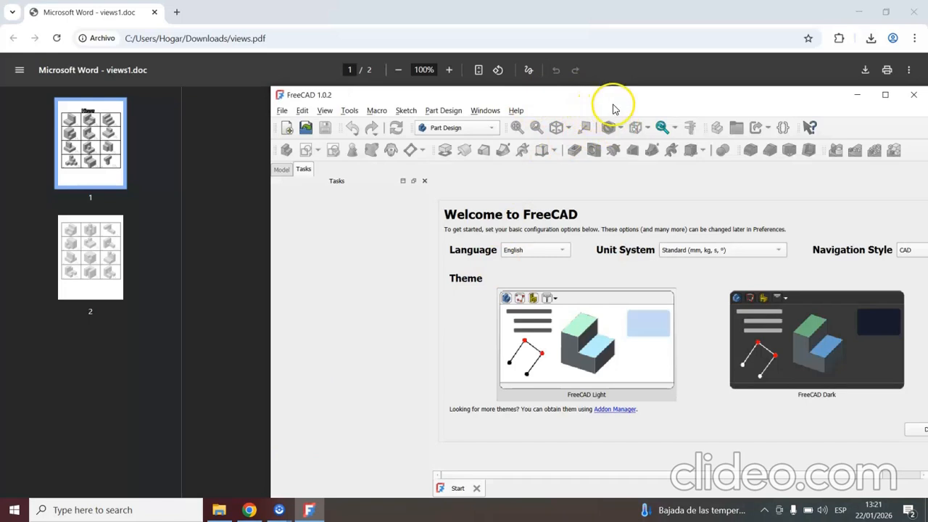
{"action": "left_click", "coordinate": [441, 113]}
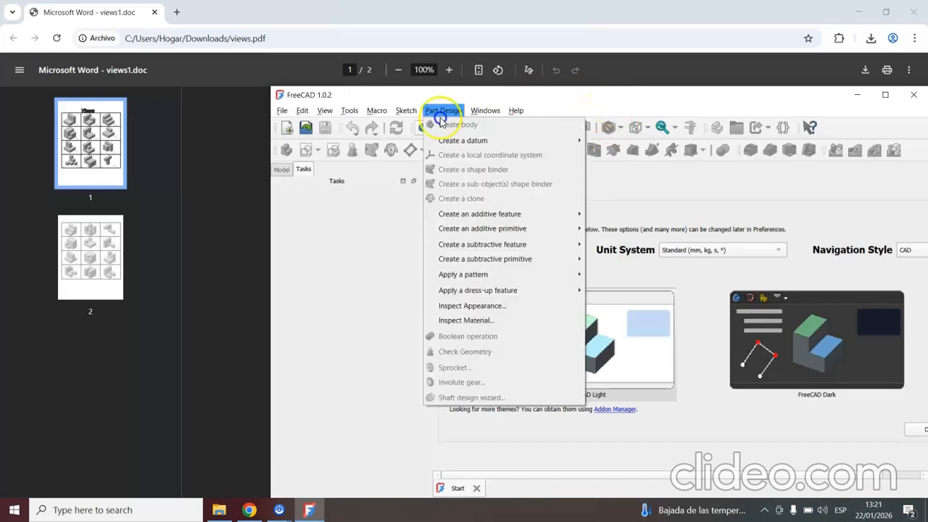
{"action": "left_click", "coordinate": [620, 98]}
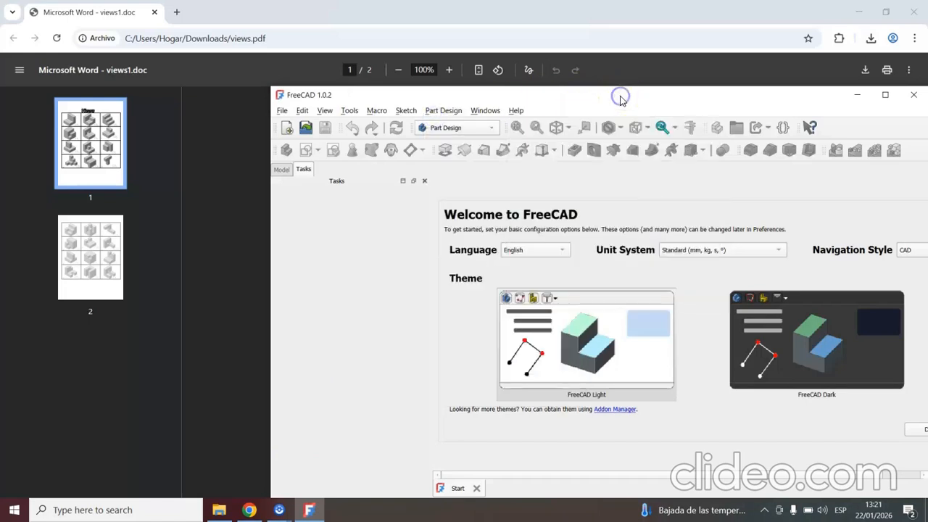
{"action": "left_click", "coordinate": [789, 341]}
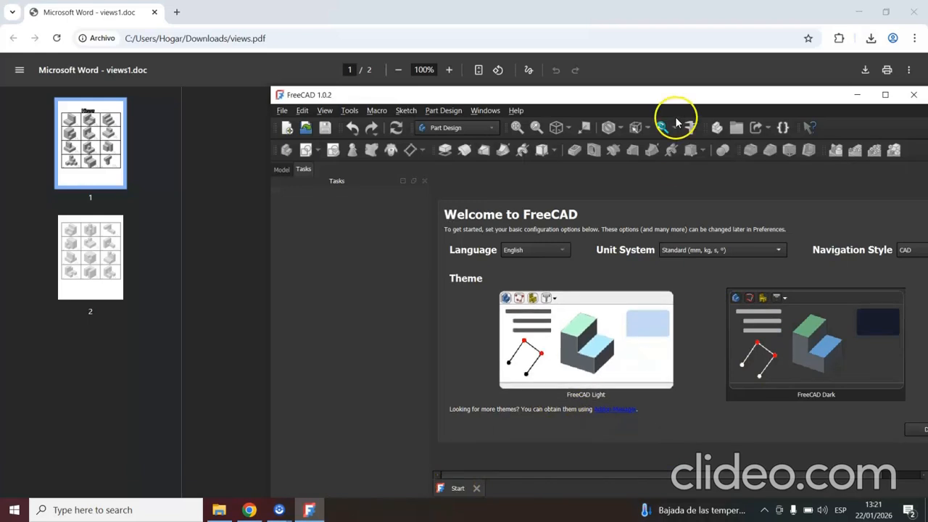
{"action": "left_click_drag", "start_coordinate": [679, 93], "coordinate": [528, 52]}
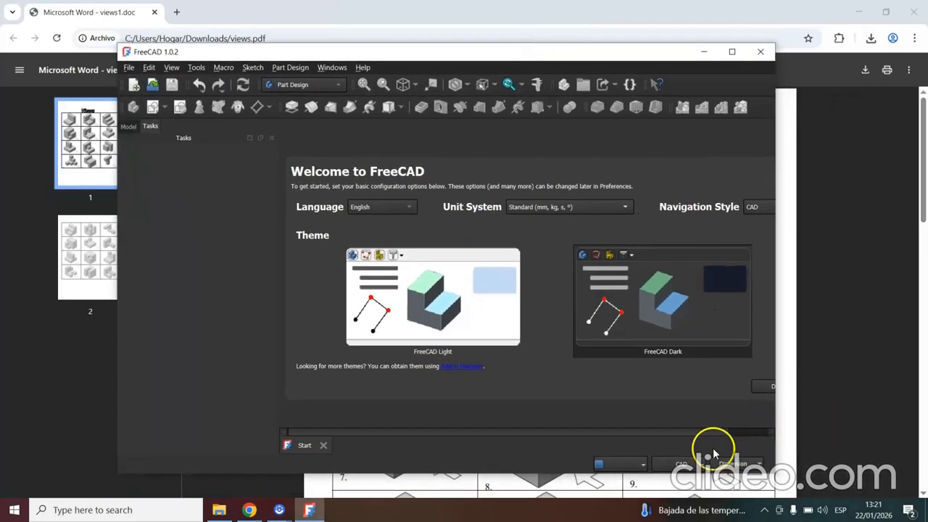
{"action": "left_click", "coordinate": [761, 386]}
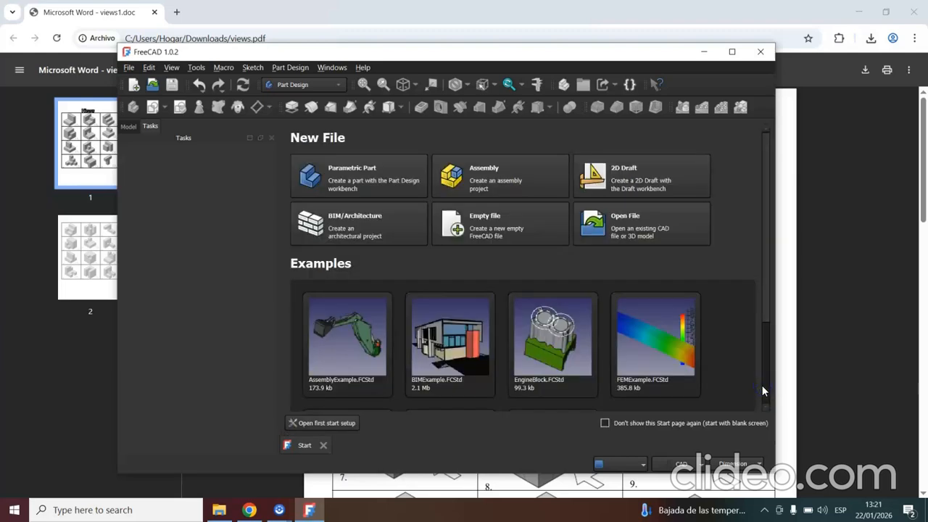
Create a new Parametric Part file and maximize the FreeCAD window.
{"action": "left_click", "coordinate": [352, 180]}
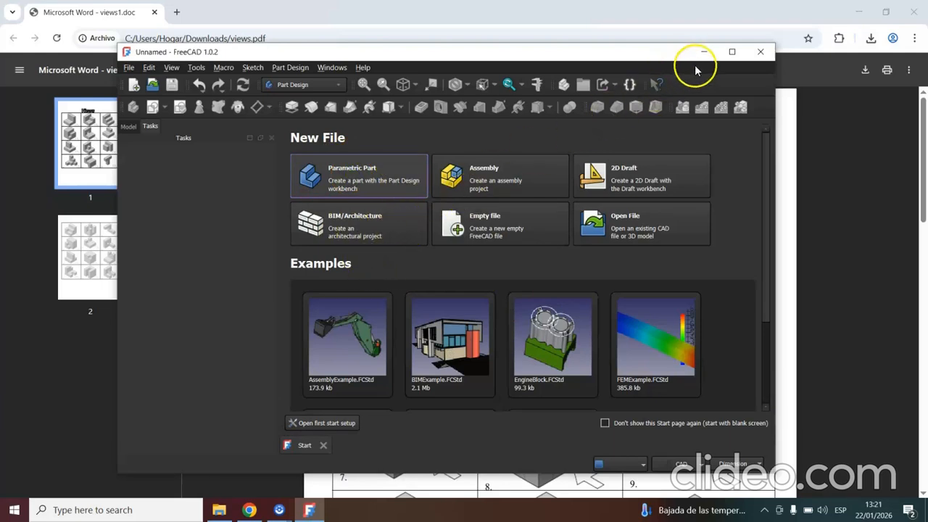
{"action": "left_click", "coordinate": [734, 52]}
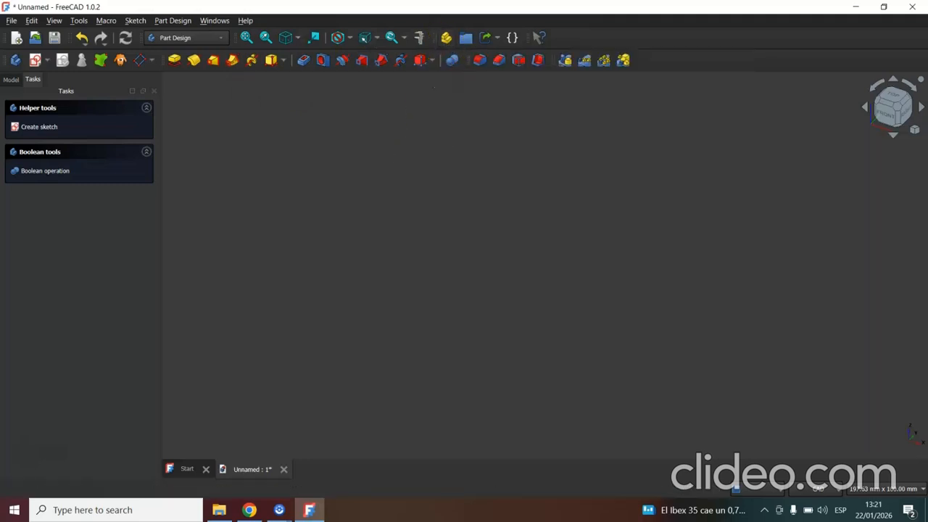
Add a Part container to the document and move Body into Part001 in the model tree.
{"action": "left_click", "coordinate": [449, 47]}
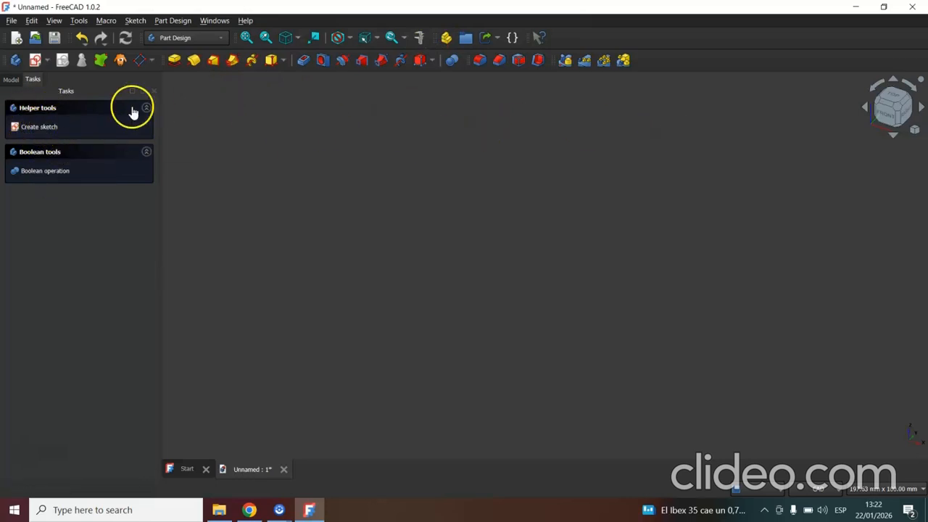
{"action": "left_click", "coordinate": [15, 81]}
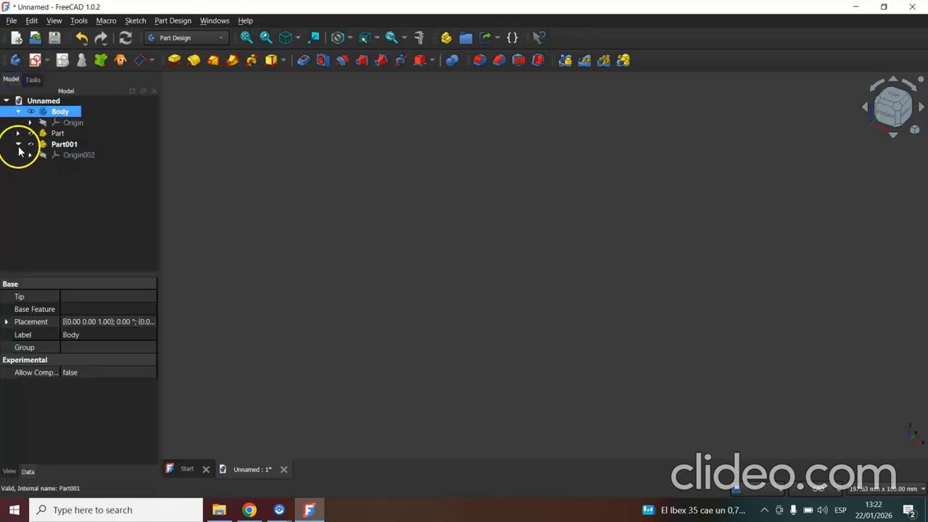
{"action": "mouse_move", "coordinate": [53, 114]}
{"action": "left_mouse_down"}
{"action": "mouse_move", "coordinate": [61, 161]}
{"action": "mouse_move", "coordinate": [53, 111]}
{"action": "left_mouse_up"}
{"action": "left_click_drag", "start_coordinate": [57, 155], "coordinate": [48, 114]}
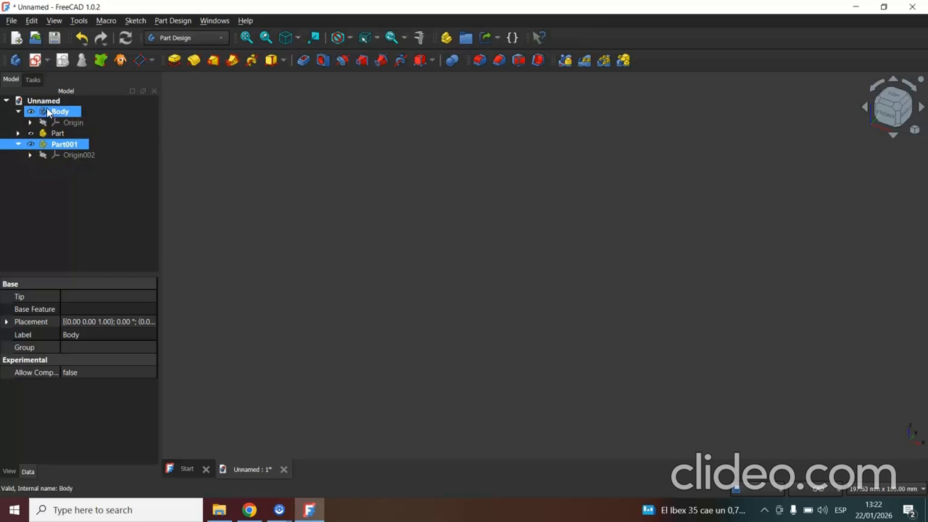
{"action": "left_click", "coordinate": [49, 145]}
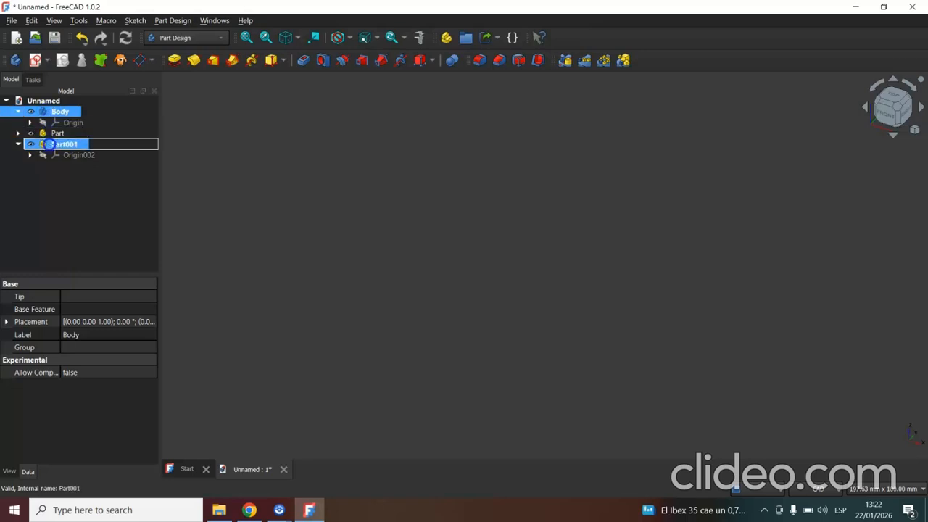
{"action": "left_click_drag", "start_coordinate": [50, 144], "coordinate": [51, 145]}
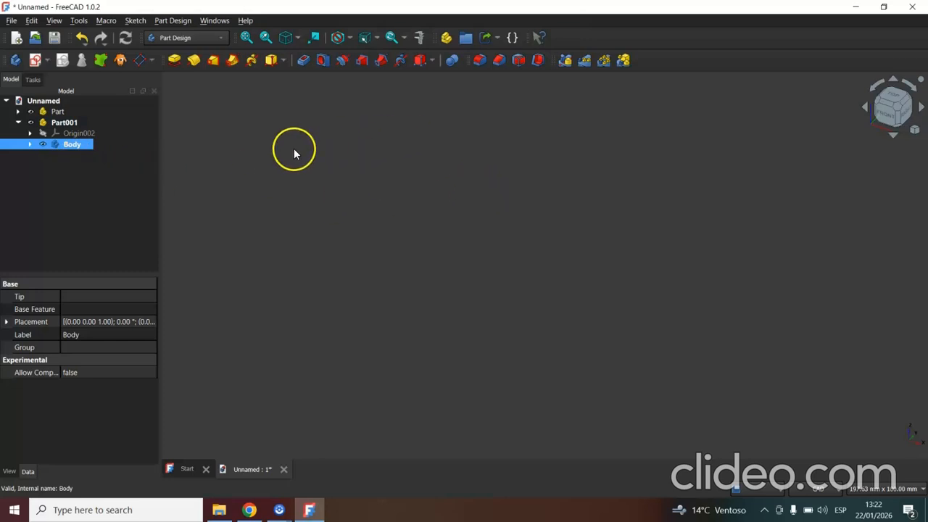
Create a new sketch in Body attached to the XZ base plane.
{"action": "left_click", "coordinate": [36, 61]}
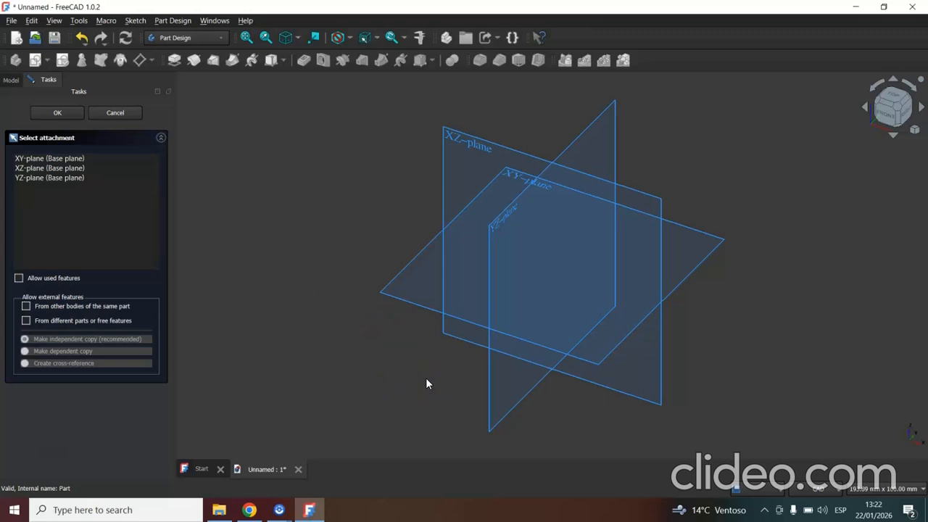
{"action": "left_click", "coordinate": [463, 175]}
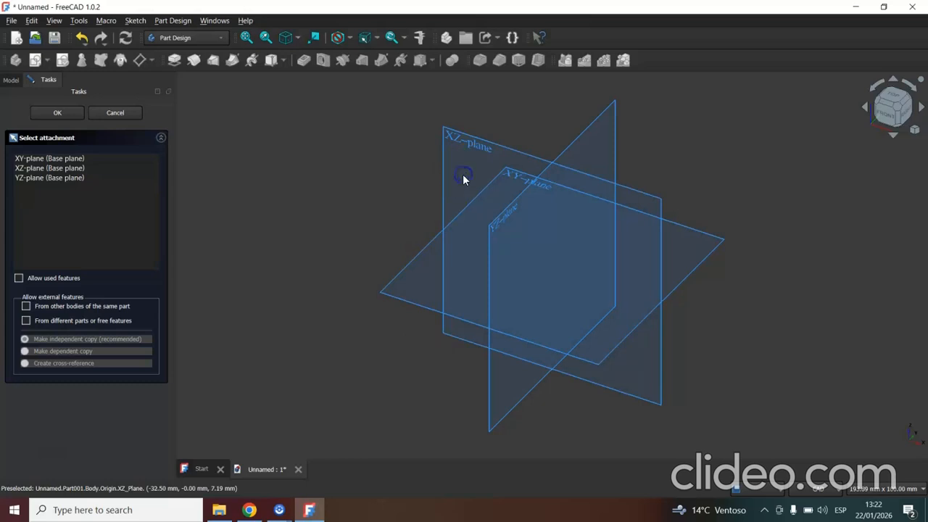
{"action": "left_click", "coordinate": [445, 208]}
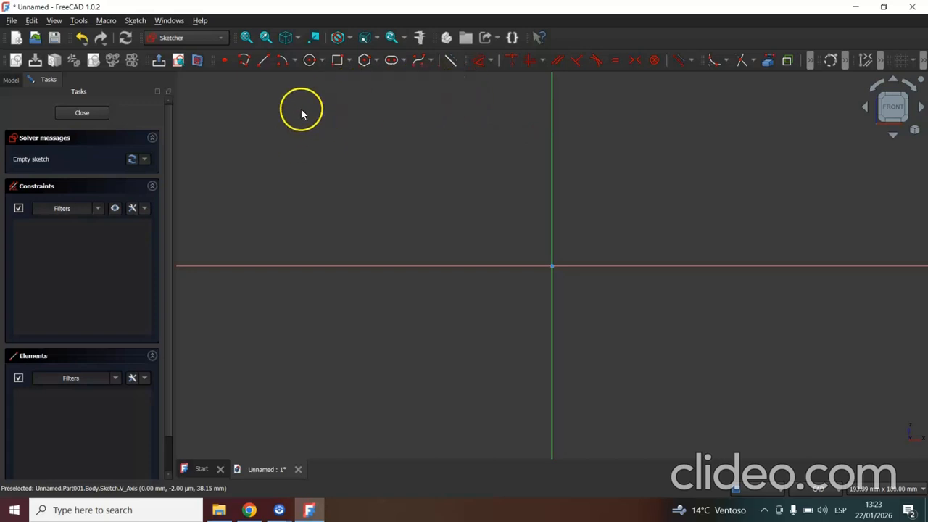
Draw a closed three-step staircase polyline, about 41 mm wide and 36 mm high, with its lower inner corner at the origin.
{"action": "left_click", "coordinate": [244, 61]}
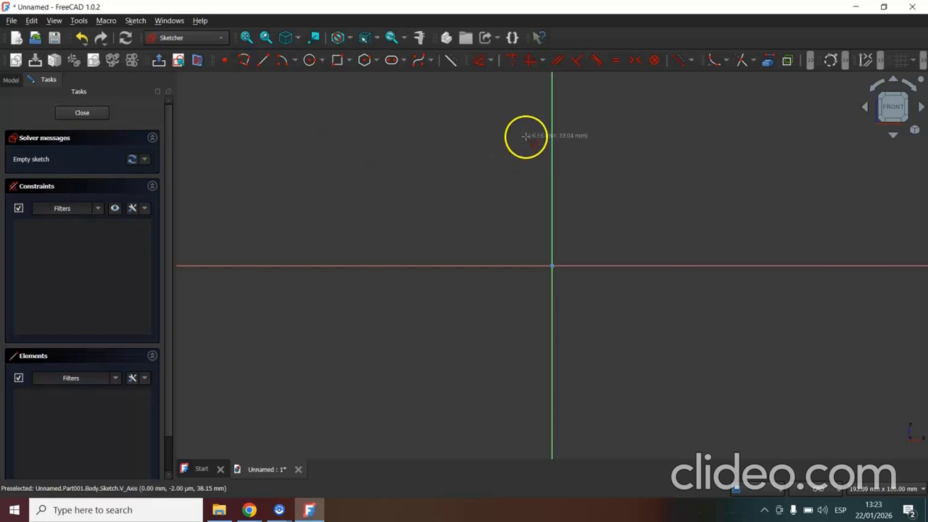
{"action": "left_click", "coordinate": [551, 125]}
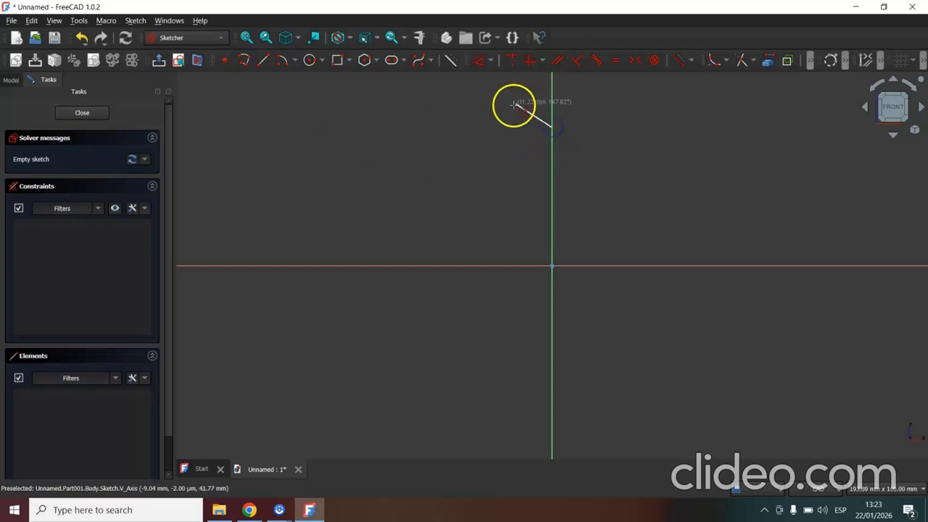
{"action": "left_click", "coordinate": [504, 130]}
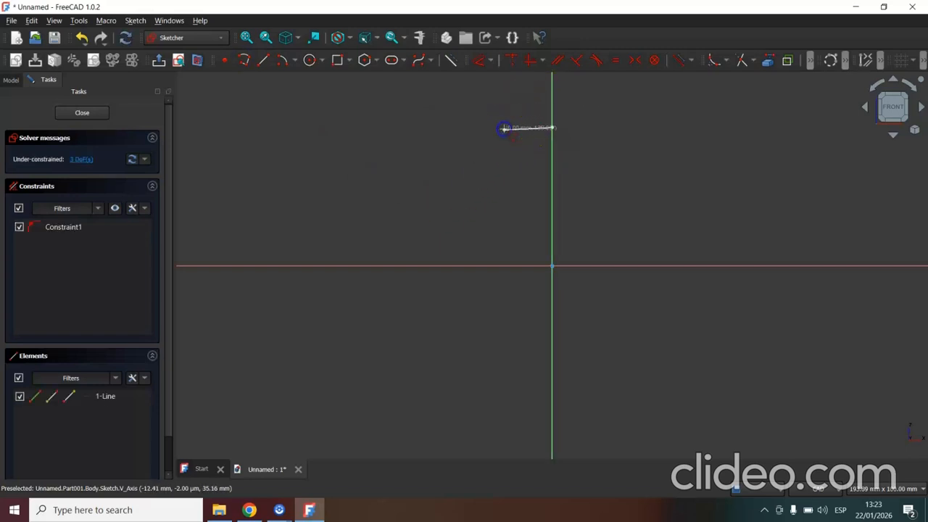
{"action": "left_click", "coordinate": [499, 170]}
{"action": "left_click", "coordinate": [440, 173]}
{"action": "left_click", "coordinate": [442, 215]}
{"action": "left_click", "coordinate": [393, 214]}
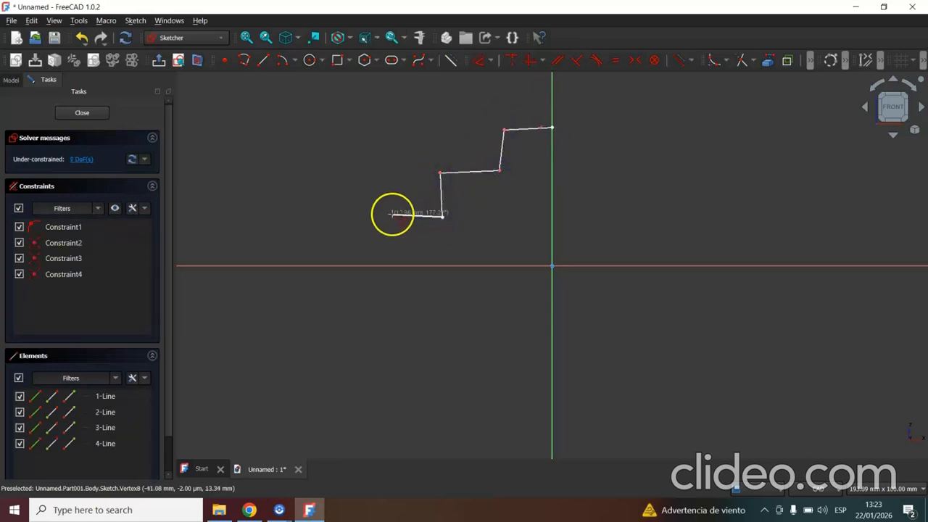
{"action": "left_click", "coordinate": [393, 266]}
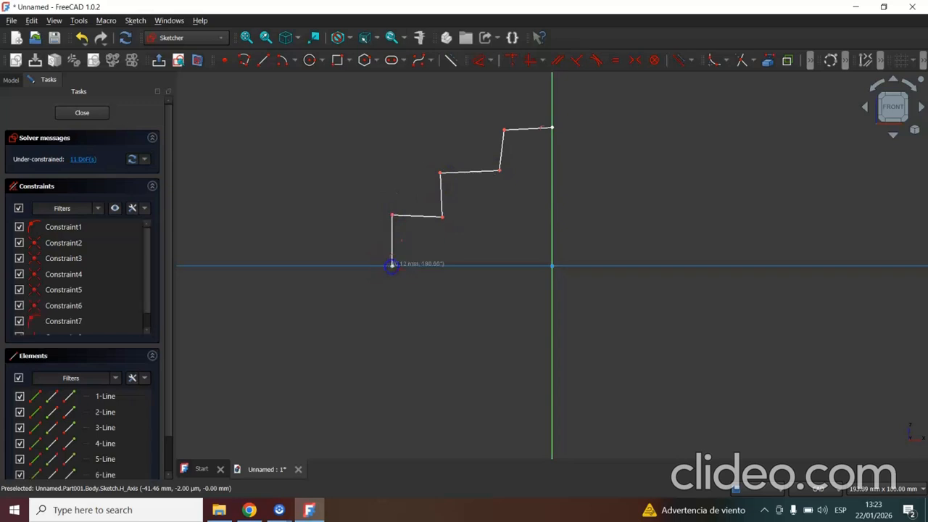
{"action": "left_click", "coordinate": [553, 266]}
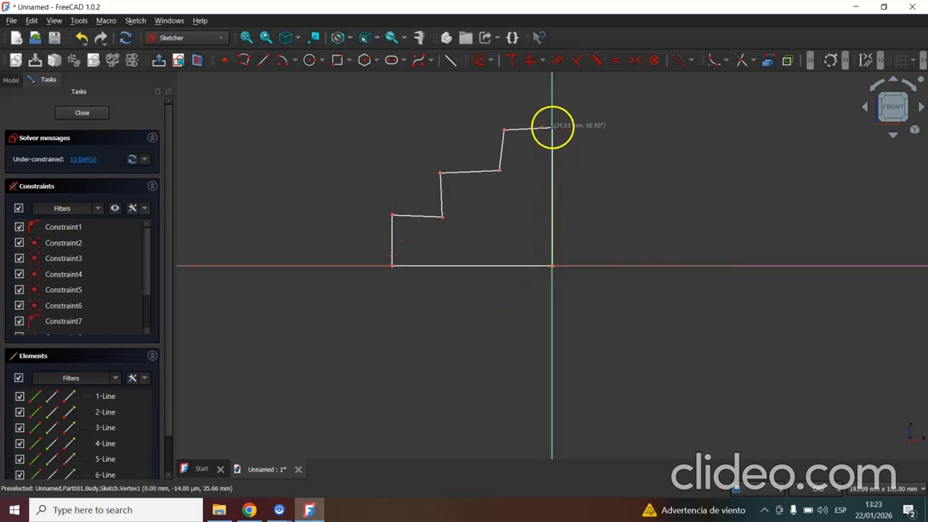
{"action": "left_click", "coordinate": [553, 127]}
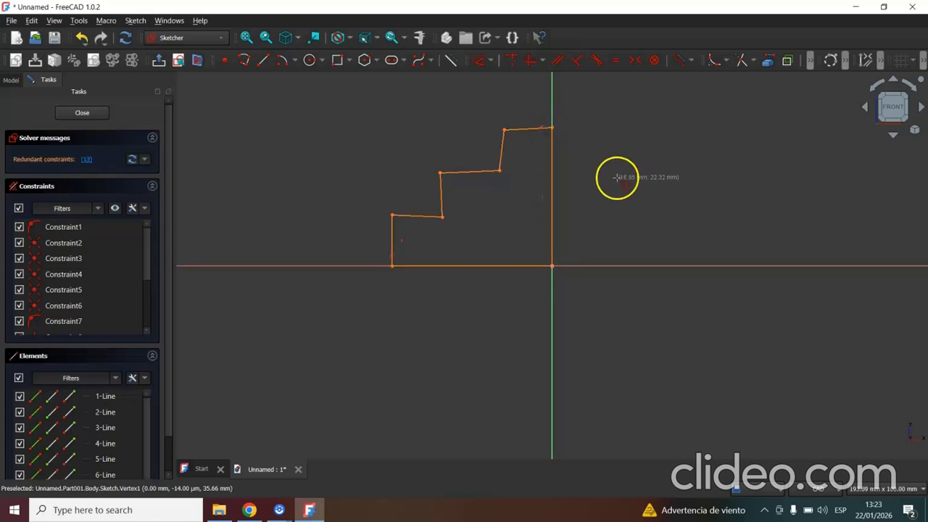
{"action": "right_click", "coordinate": [594, 137]}
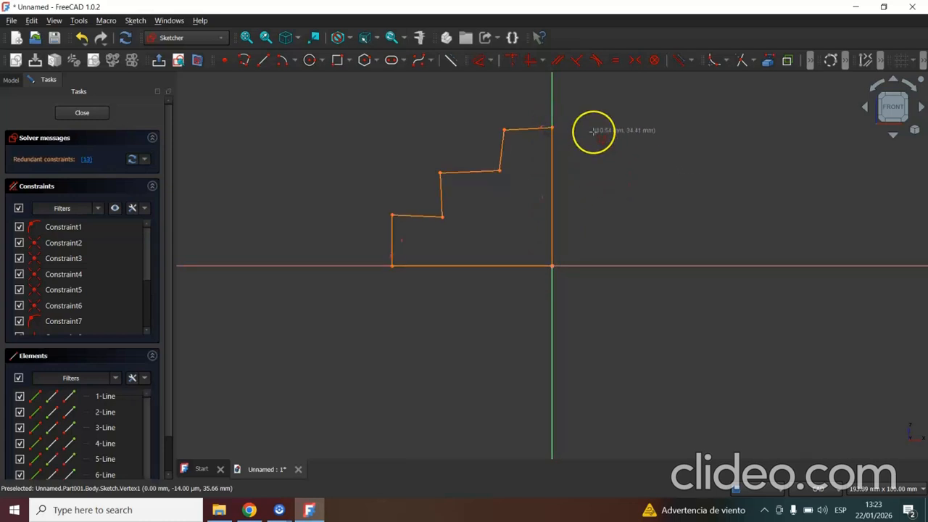
{"action": "right_click", "coordinate": [579, 121]}
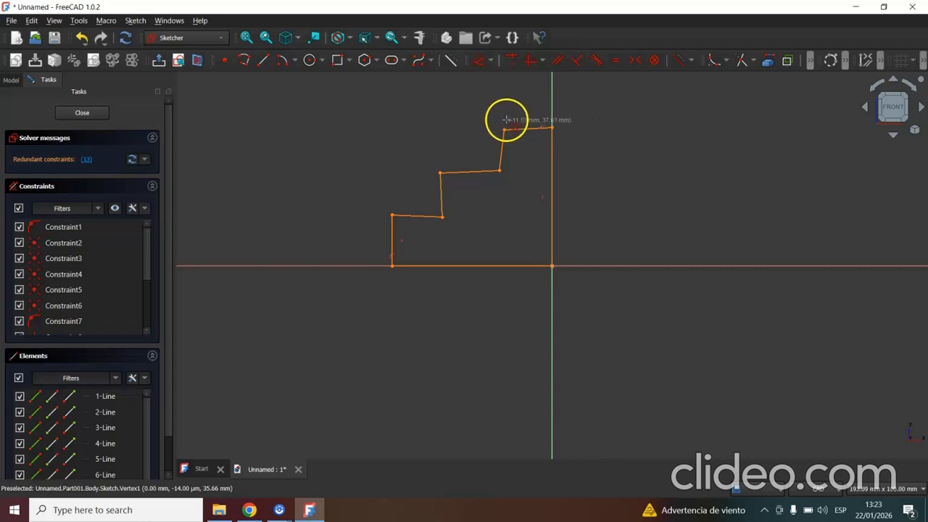
{"action": "left_click", "coordinate": [552, 127]}
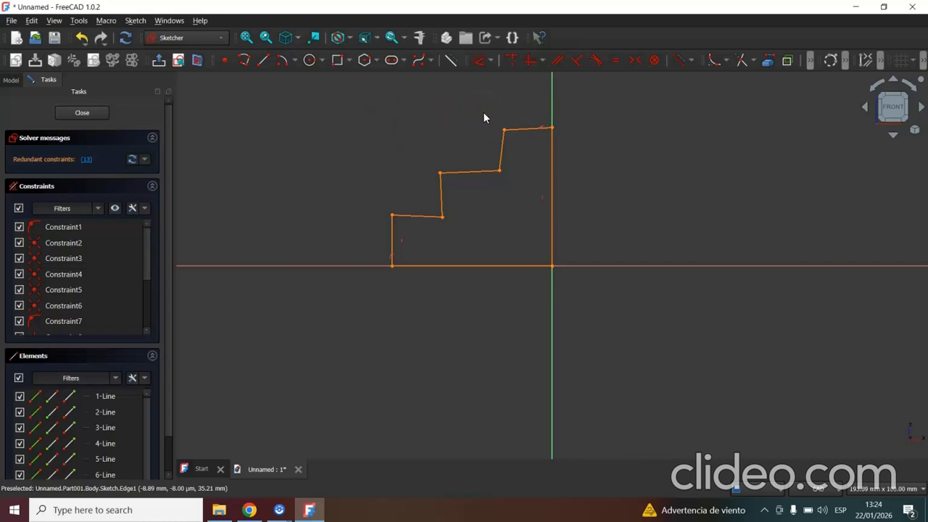
Constrain the three treads of the staircase profile to be horizontal.
{"action": "left_click", "coordinate": [524, 130]}
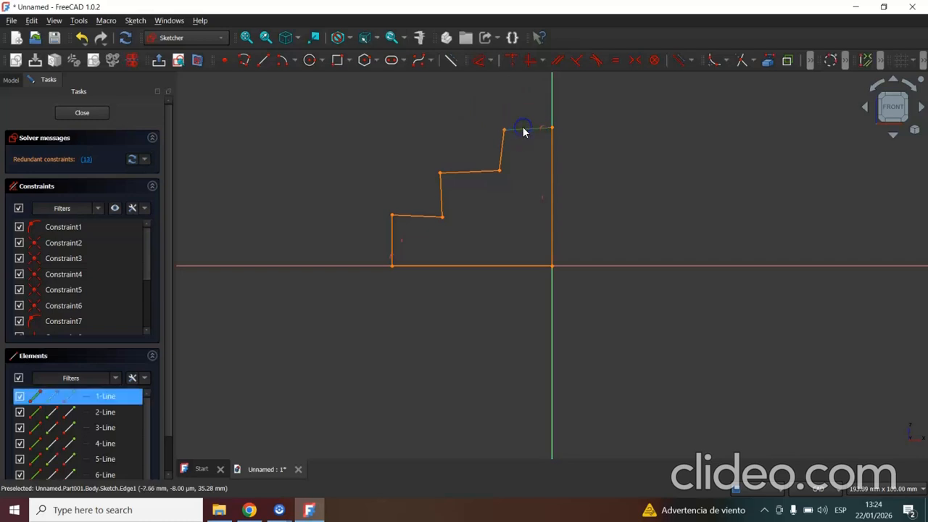
{"action": "left_click", "coordinate": [475, 172]}
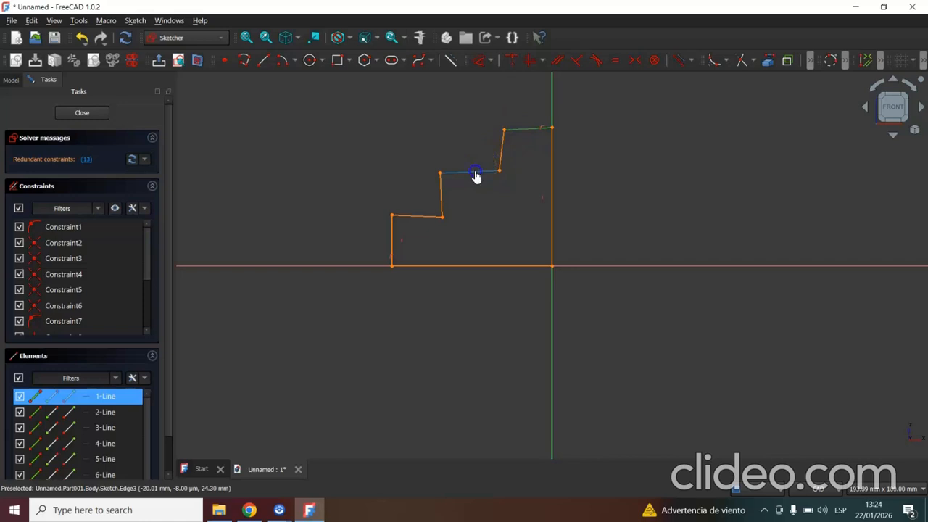
{"action": "left_click", "coordinate": [415, 216]}
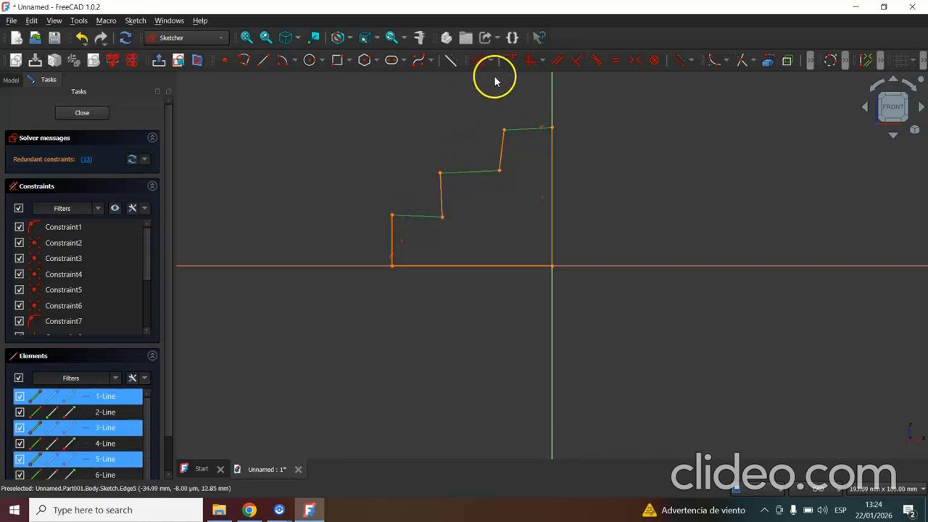
{"action": "left_click", "coordinate": [535, 61]}
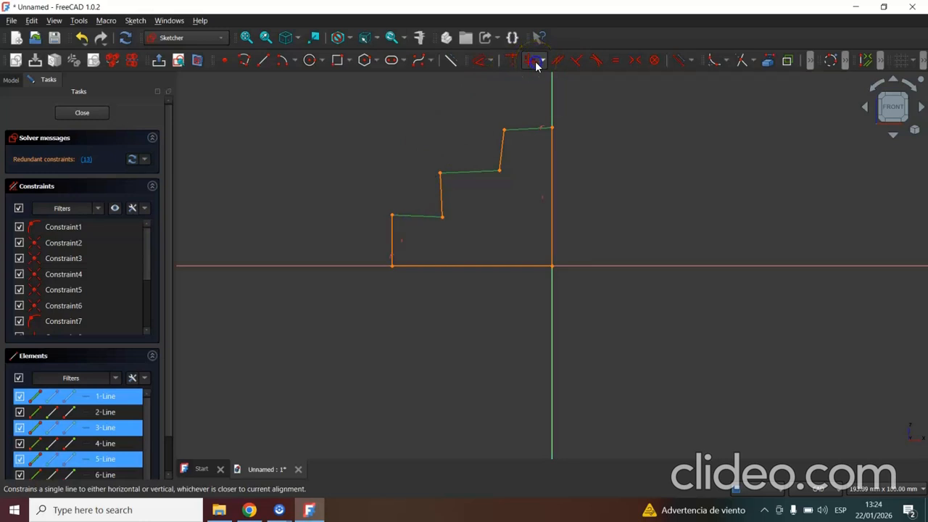
Try to constrain the top tread horizontally once more, and move its outer end point slightly upward.
{"action": "left_click", "coordinate": [524, 129]}
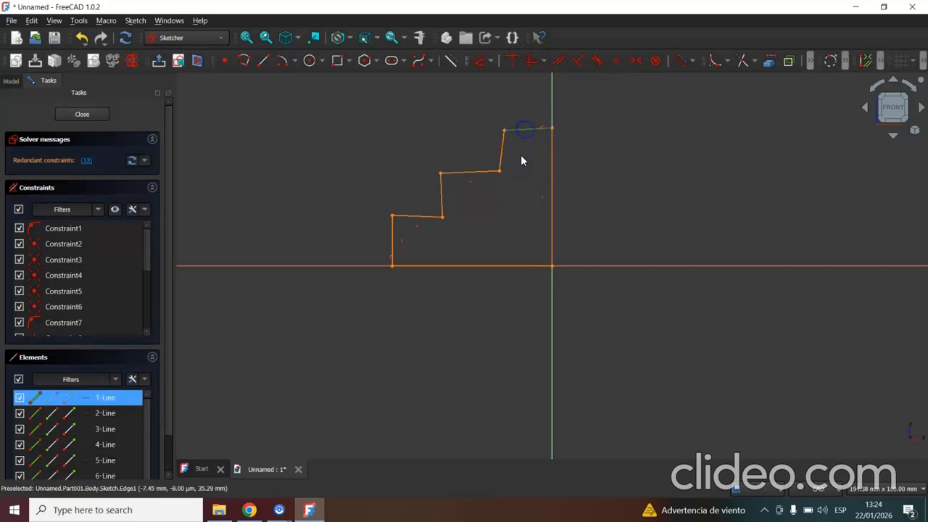
{"action": "left_click", "coordinate": [545, 62]}
{"action": "left_click", "coordinate": [556, 92]}
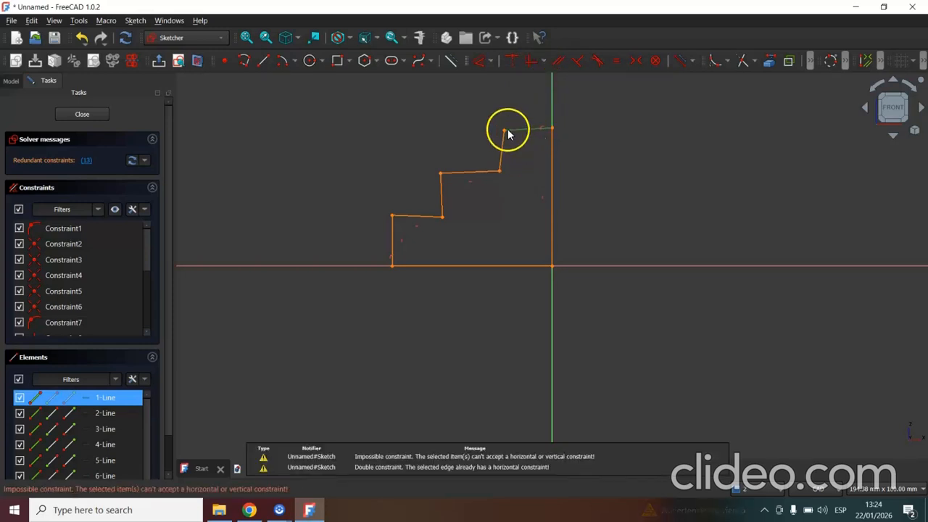
{"action": "mouse_move", "coordinate": [504, 128]}
{"action": "left_mouse_down"}
{"action": "mouse_move", "coordinate": [506, 111]}
{"action": "mouse_move", "coordinate": [506, 120]}
{"action": "left_mouse_up"}
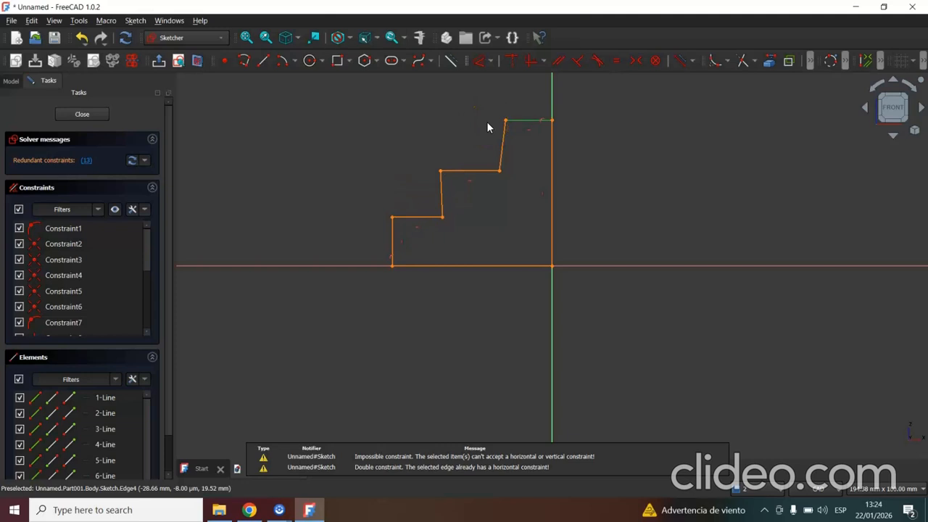
Constrain the two slanted risers, beside the middle and top treads of the staircase profile, to be vertical.
{"action": "left_click", "coordinate": [500, 145]}
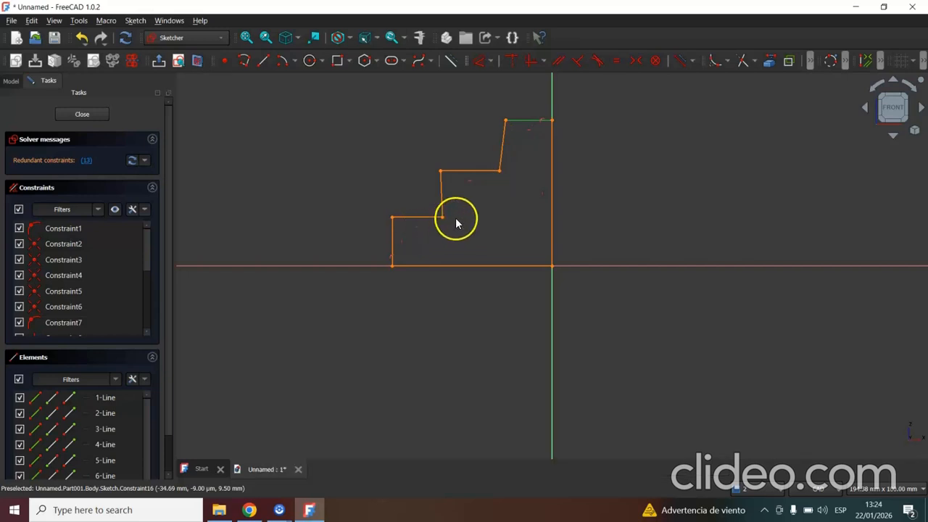
{"action": "left_click_drag", "start_coordinate": [501, 146], "coordinate": [502, 143]}
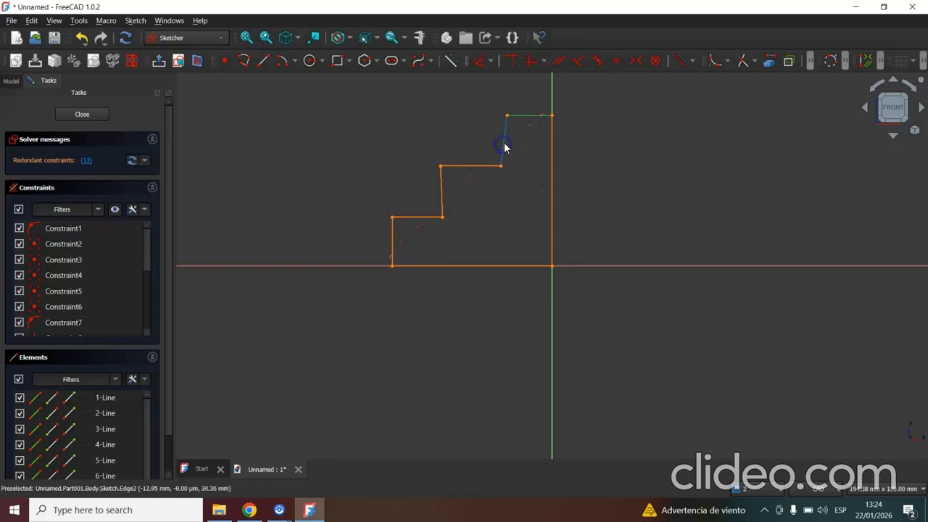
{"action": "left_click", "coordinate": [441, 193]}
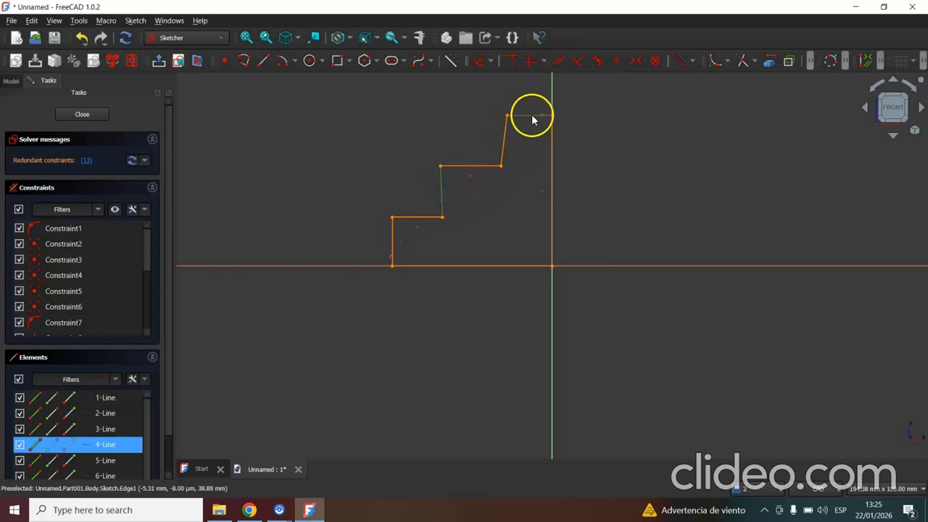
{"action": "left_click", "coordinate": [496, 147]}
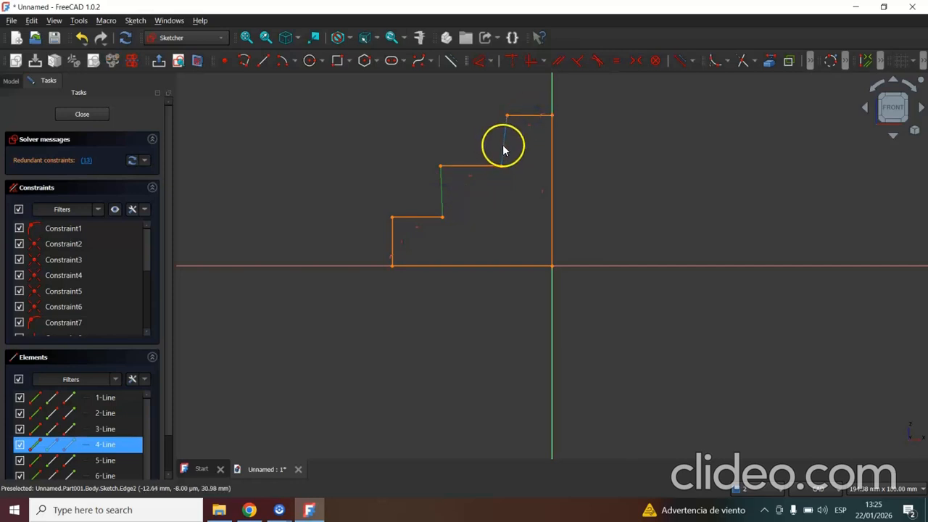
{"action": "left_click", "coordinate": [502, 144]}
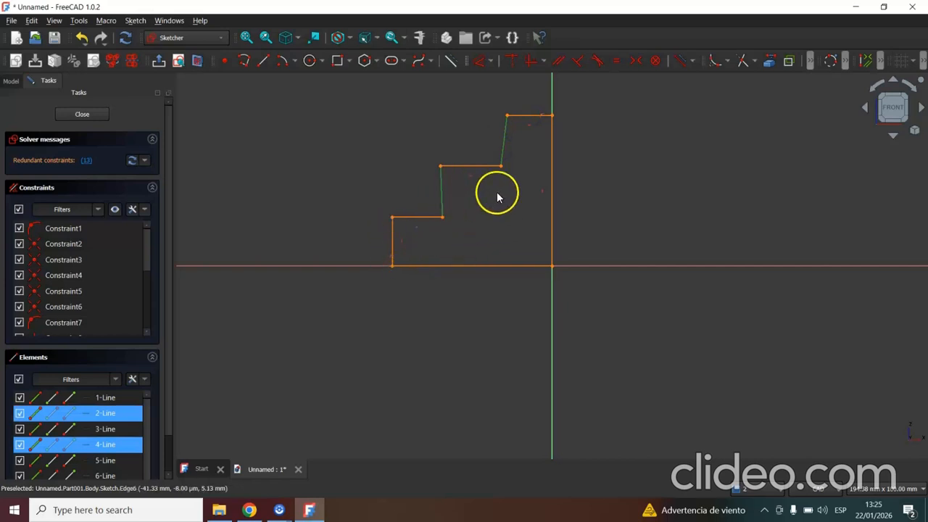
{"action": "left_click", "coordinate": [543, 62]}
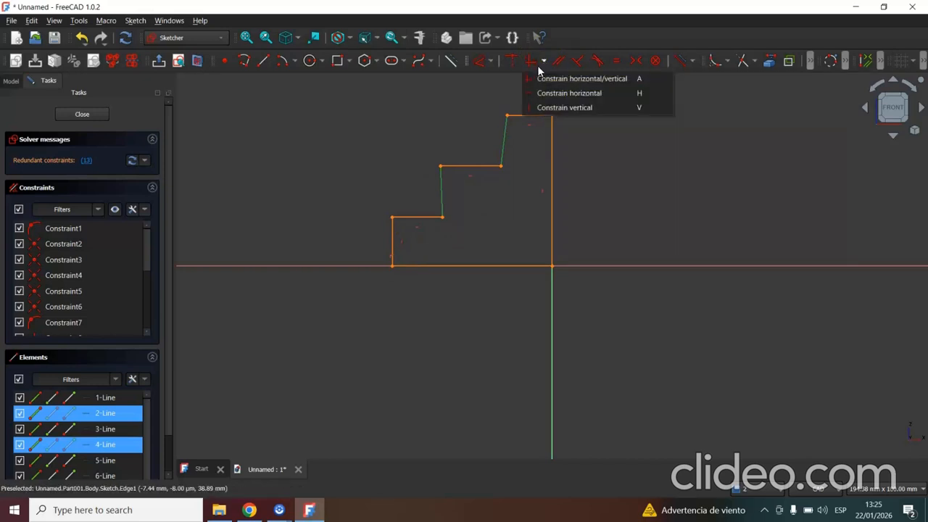
{"action": "left_click", "coordinate": [533, 109]}
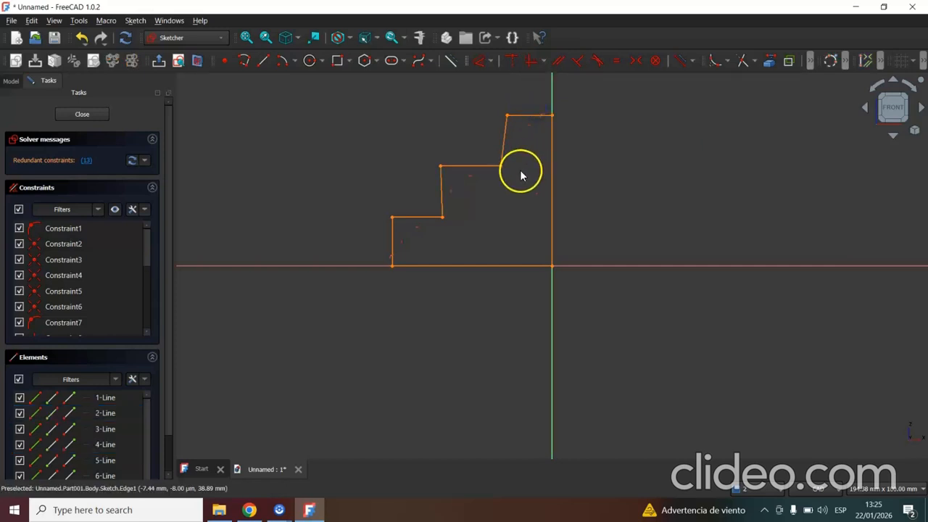
Delete the redundant vertical constraint, Constraint13, from the staircase sketch.
{"action": "left_click", "coordinate": [505, 143]}
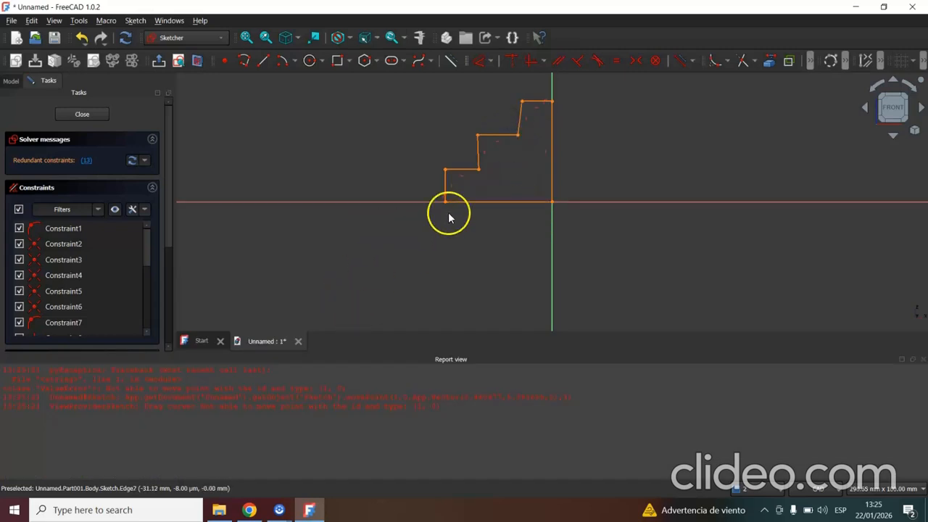
{"action": "left_click", "coordinate": [511, 187]}
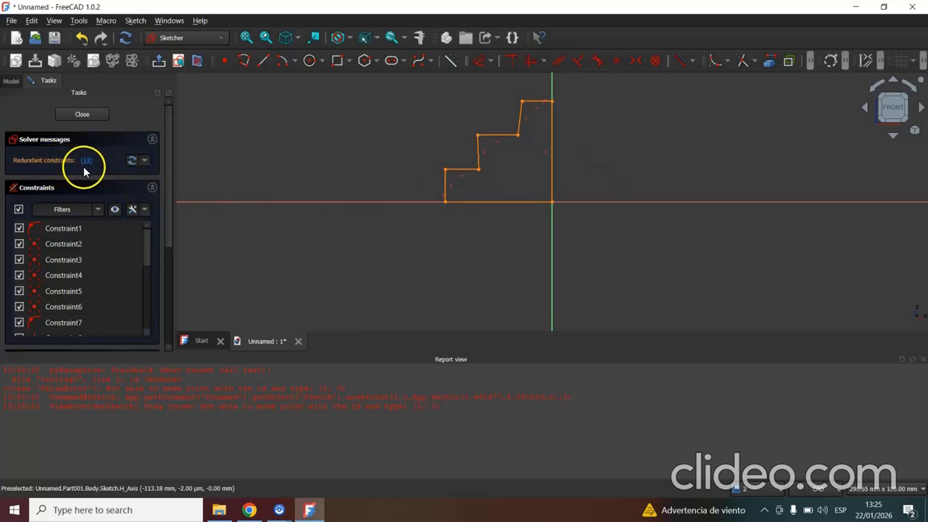
{"action": "left_click_drag", "start_coordinate": [147, 242], "coordinate": [143, 341]}
{"action": "left_click", "coordinate": [105, 326]}
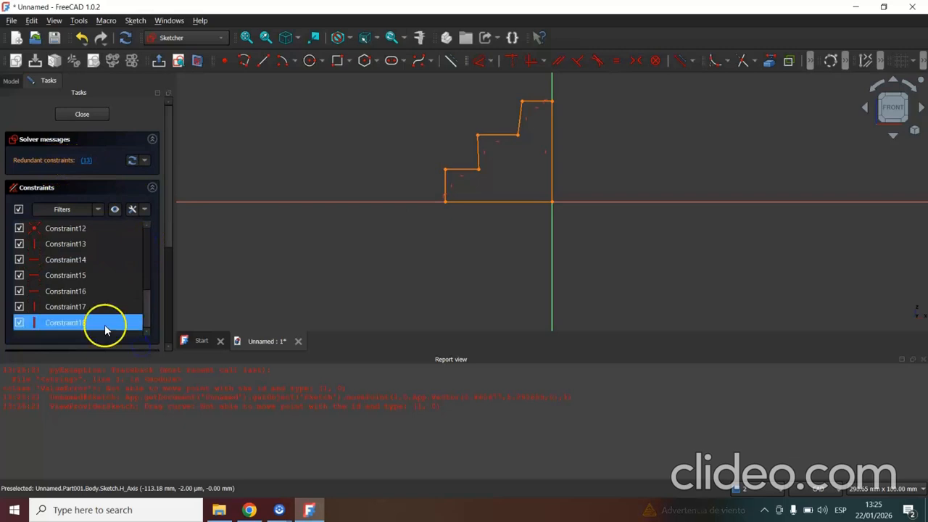
{"action": "right_click", "coordinate": [60, 246]}
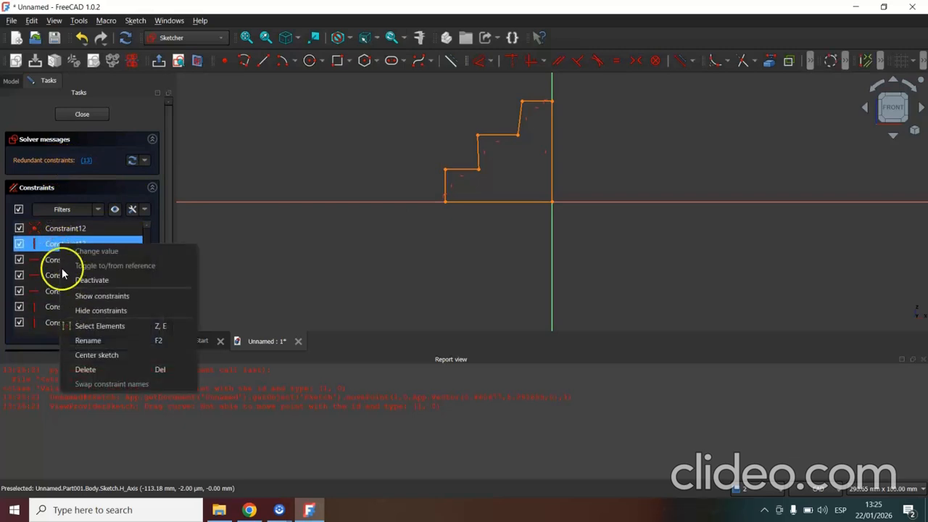
{"action": "left_click", "coordinate": [87, 370]}
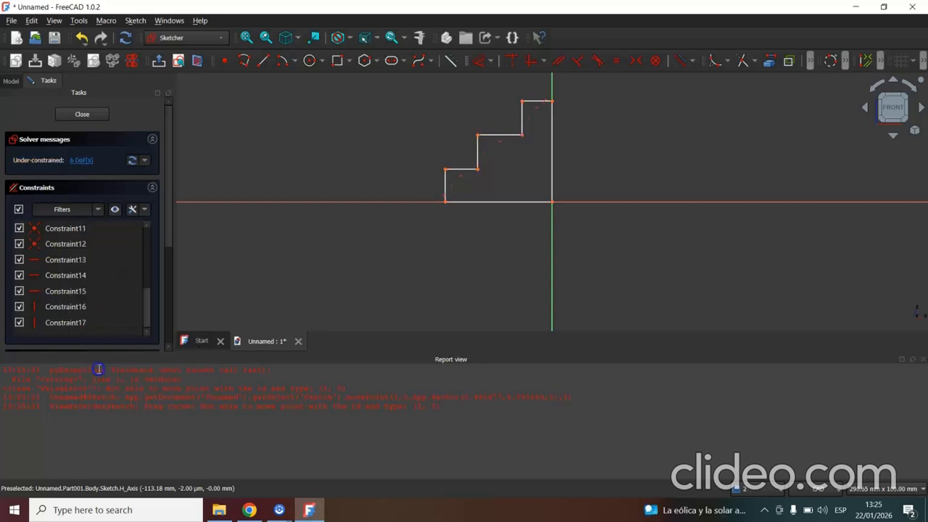
Apply an equality constraint to all three treads and all three risers of the staircase profile.
{"action": "scroll", "coordinate": [446, 191], "scroll_direction": "up", "scroll_amount": 3}
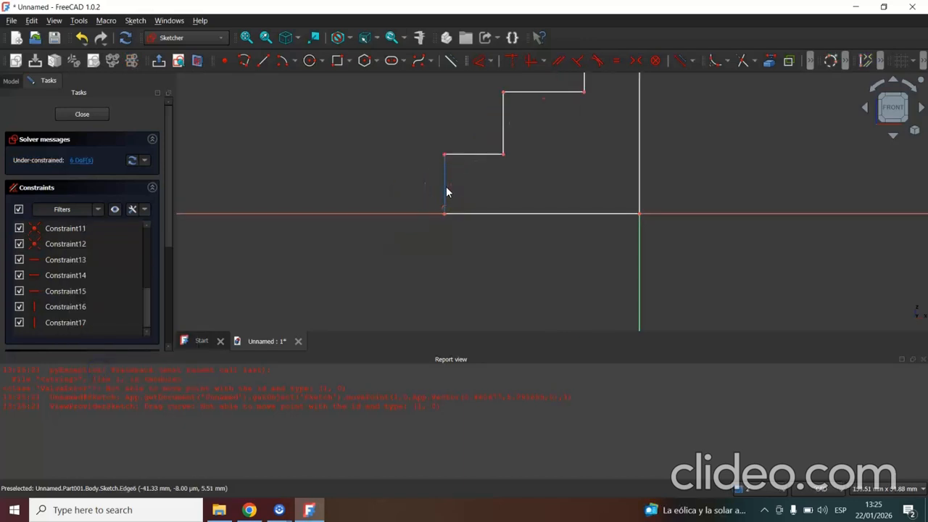
{"action": "left_click", "coordinate": [703, 130]}
{"action": "left_click", "coordinate": [897, 106]}
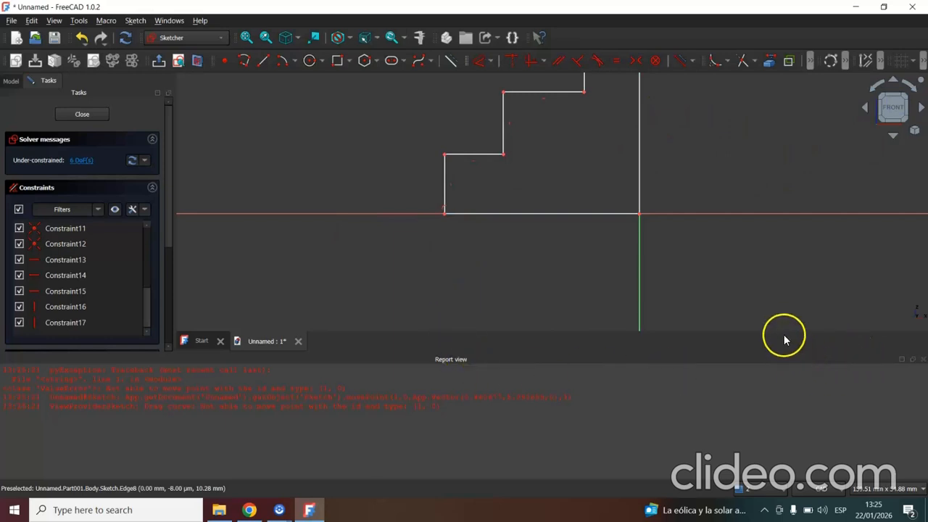
{"action": "left_click", "coordinate": [681, 265]}
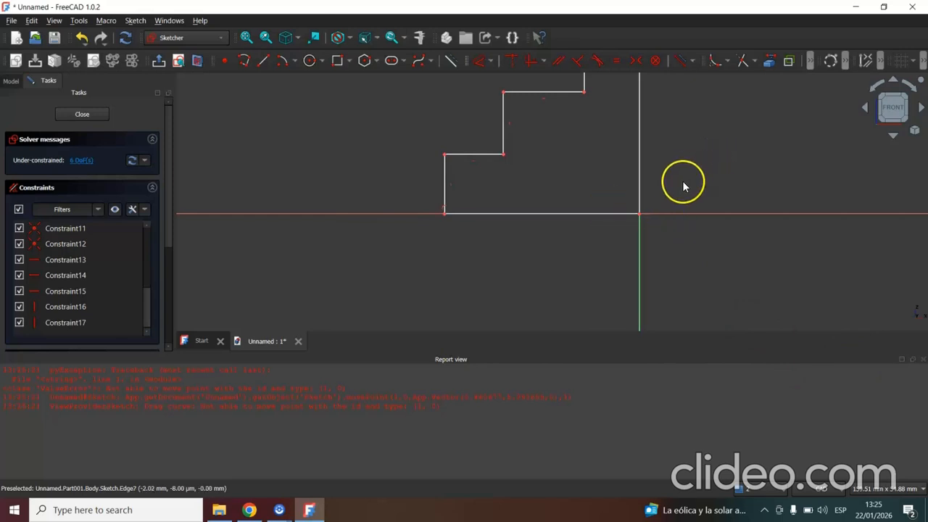
{"action": "left_click", "coordinate": [245, 40]}
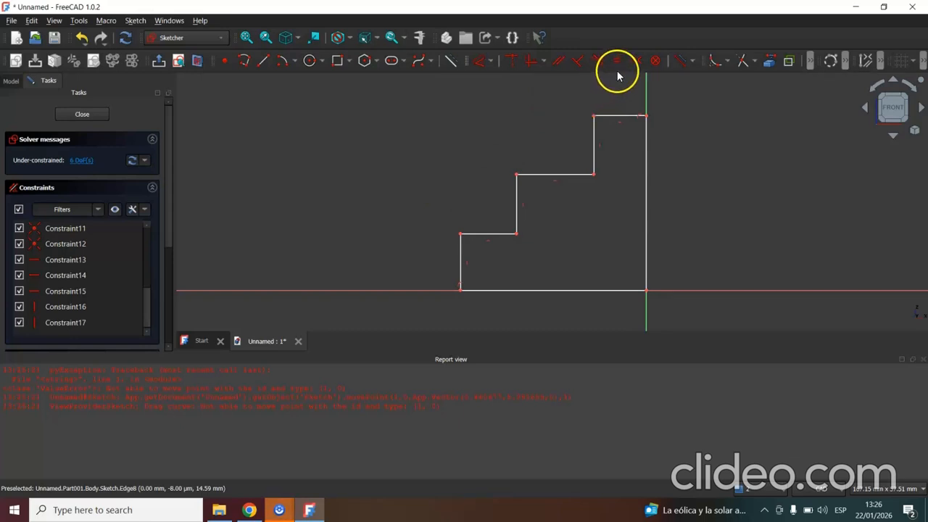
{"action": "left_click", "coordinate": [613, 116]}
{"action": "left_click", "coordinate": [595, 147]}
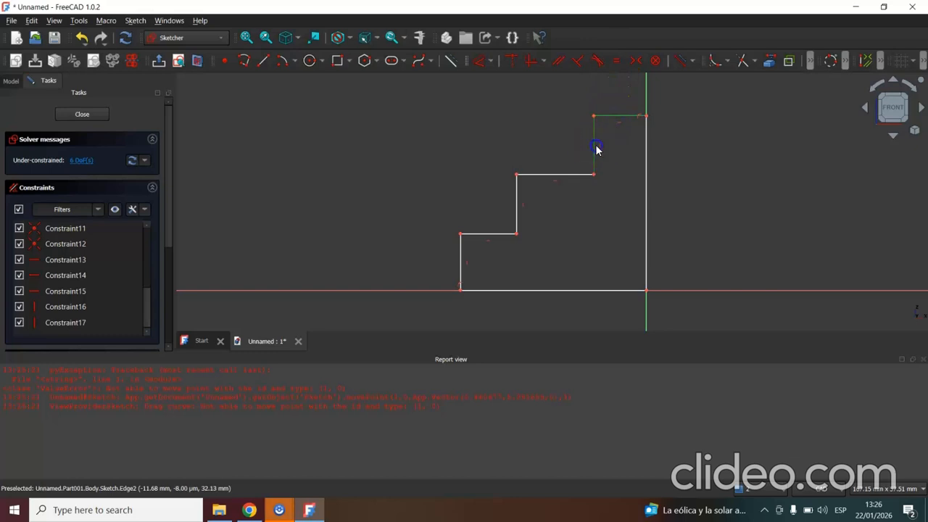
{"action": "left_click", "coordinate": [558, 175]}
{"action": "left_click", "coordinate": [516, 207]}
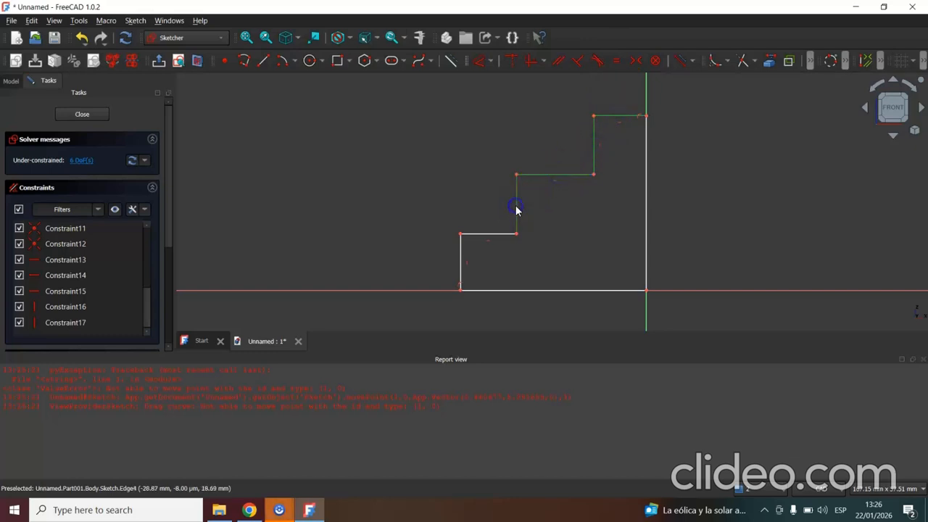
{"action": "left_click", "coordinate": [470, 235]}
{"action": "left_click", "coordinate": [461, 261]}
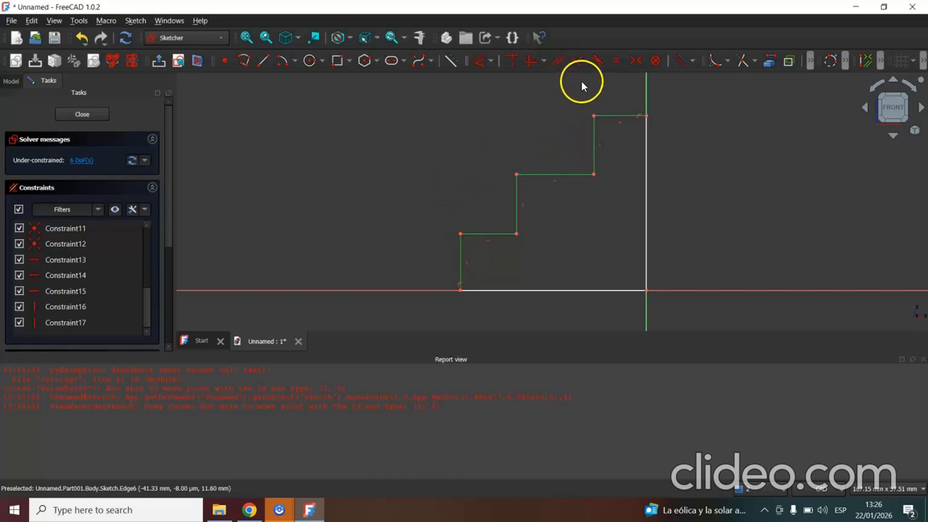
{"action": "left_click", "coordinate": [617, 62]}
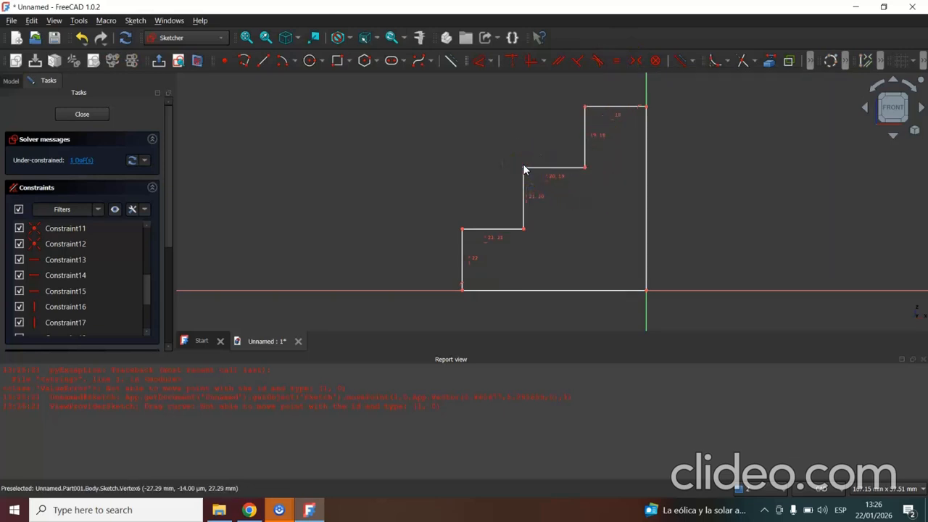
Move the middle step's outer corner to test how the equal-sided staircase profile resizes.
{"action": "mouse_move", "coordinate": [525, 169]}
{"action": "left_mouse_down"}
{"action": "mouse_move", "coordinate": [491, 149]}
{"action": "mouse_move", "coordinate": [493, 166]}
{"action": "mouse_move", "coordinate": [588, 261]}
{"action": "mouse_move", "coordinate": [505, 186]}
{"action": "left_mouse_up"}
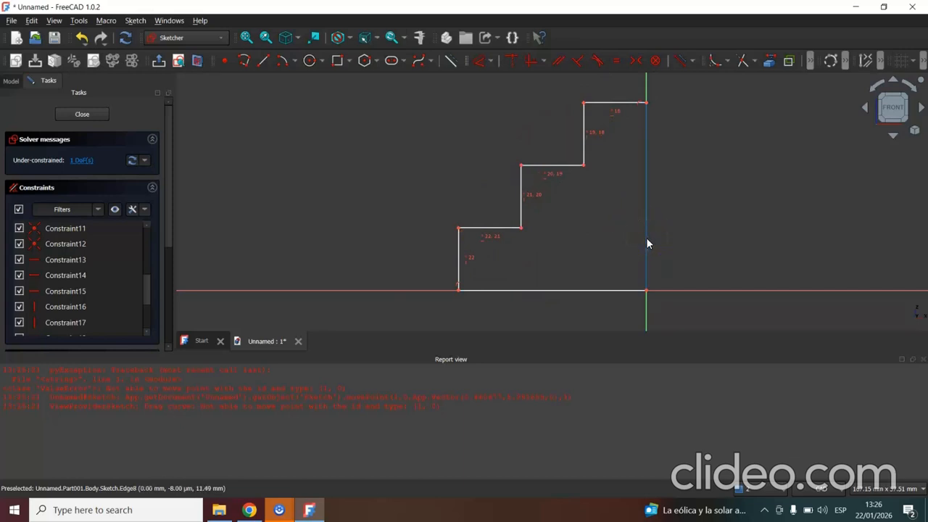
{"action": "left_click", "coordinate": [597, 207]}
{"action": "left_click", "coordinate": [528, 118]}
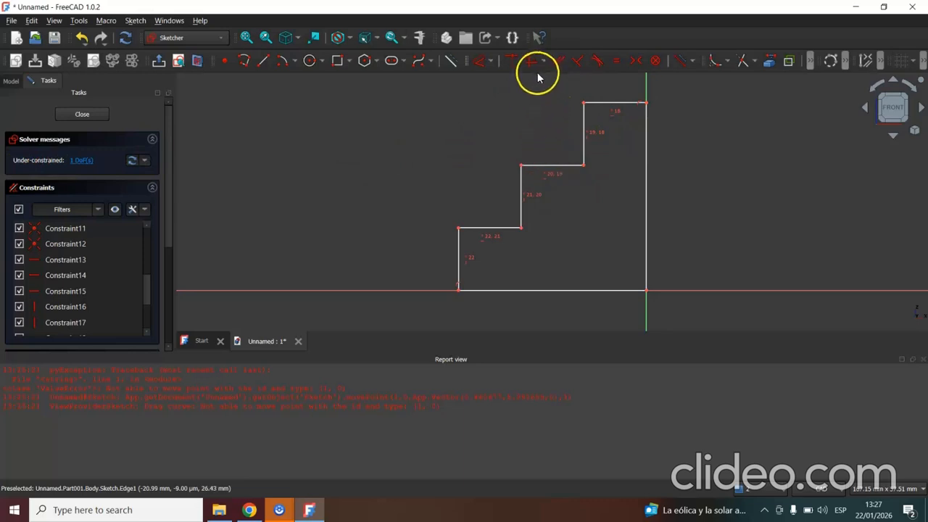
Constrain the horizontal length of the staircase profile's base line to 48 mm and close the sketch.
{"action": "left_click", "coordinate": [493, 61]}
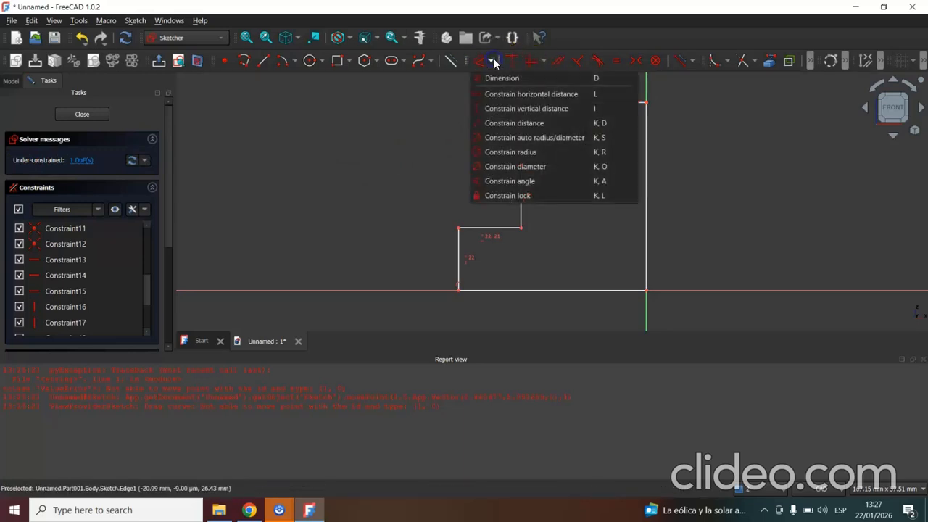
{"action": "left_click", "coordinate": [507, 95]}
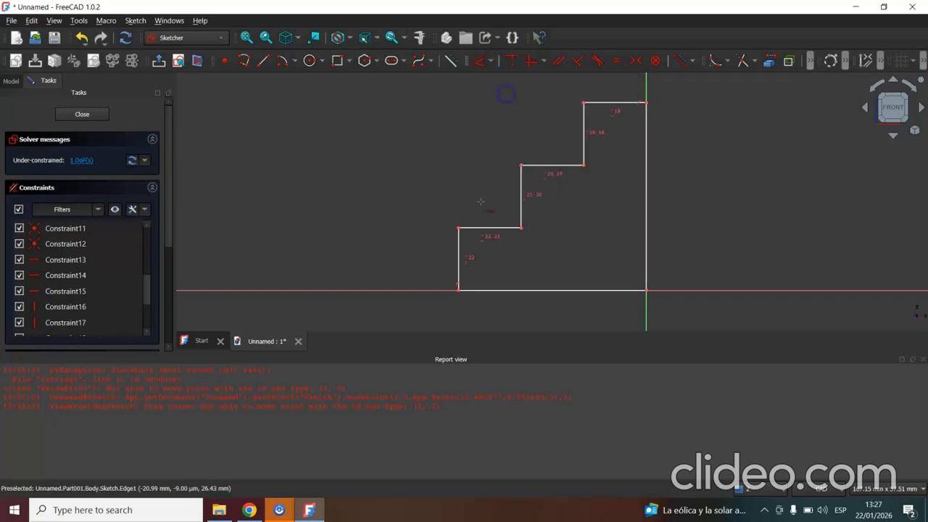
{"action": "left_click", "coordinate": [500, 293]}
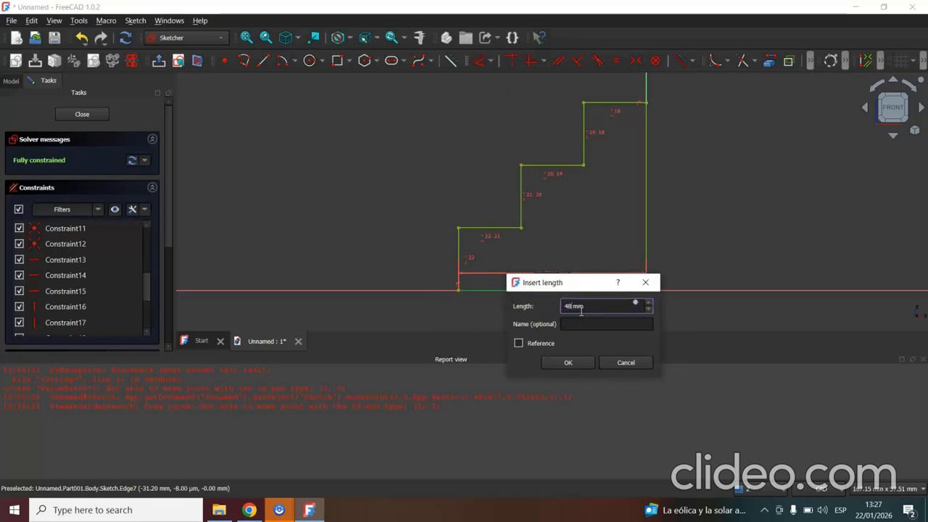
{"action": "left_click", "coordinate": [568, 361]}
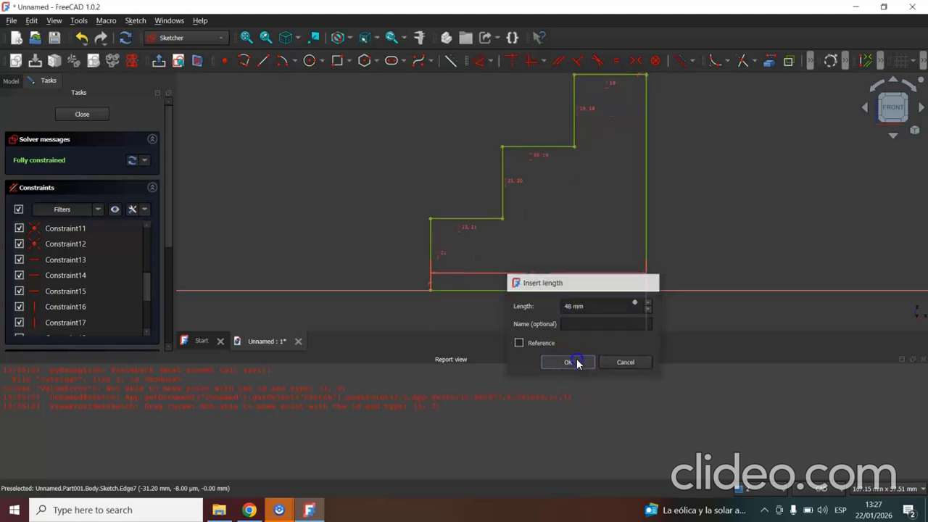
{"action": "left_click", "coordinate": [561, 201]}
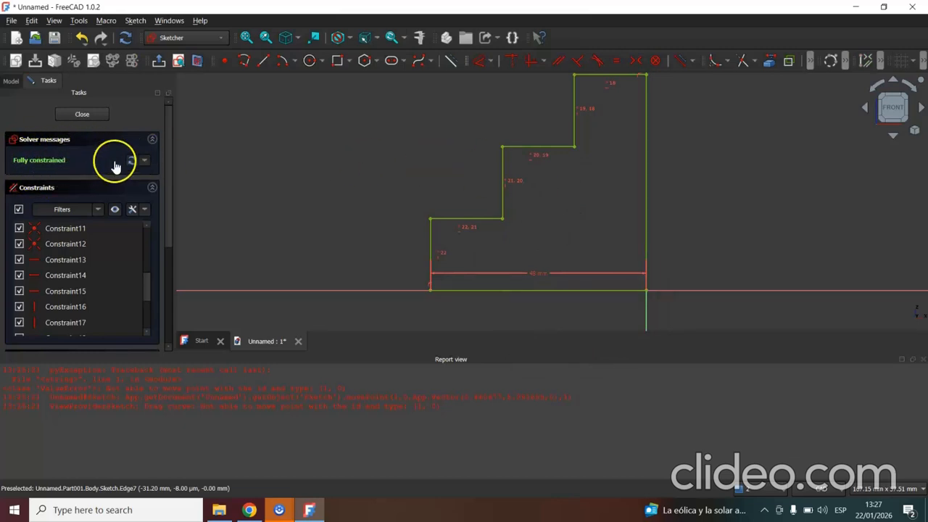
{"action": "left_click", "coordinate": [82, 116]}
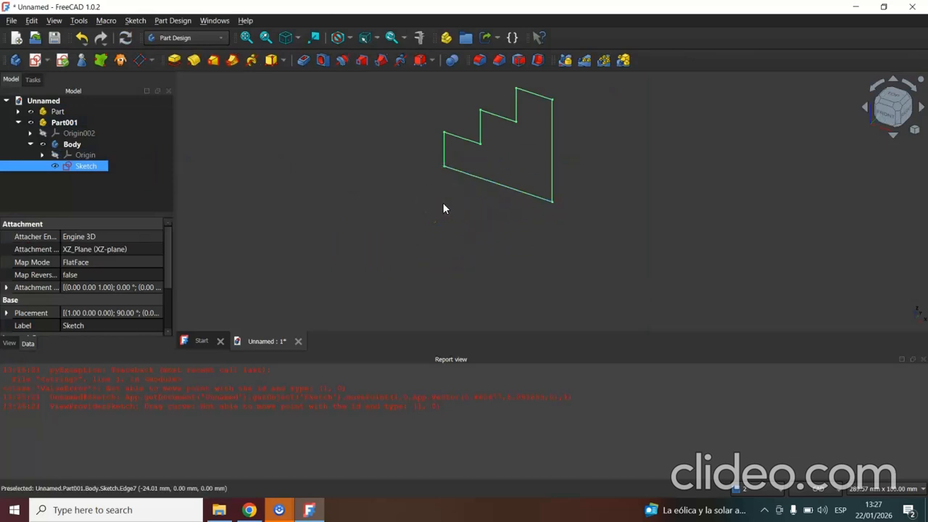
Pad the staircase sketch to a length of 48 mm.
{"action": "left_click", "coordinate": [506, 169]}
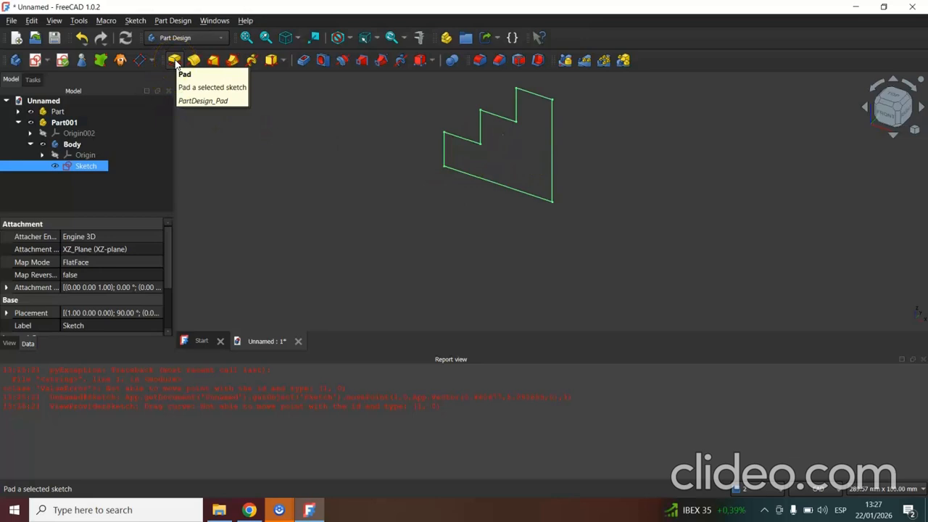
{"action": "left_click", "coordinate": [175, 61]}
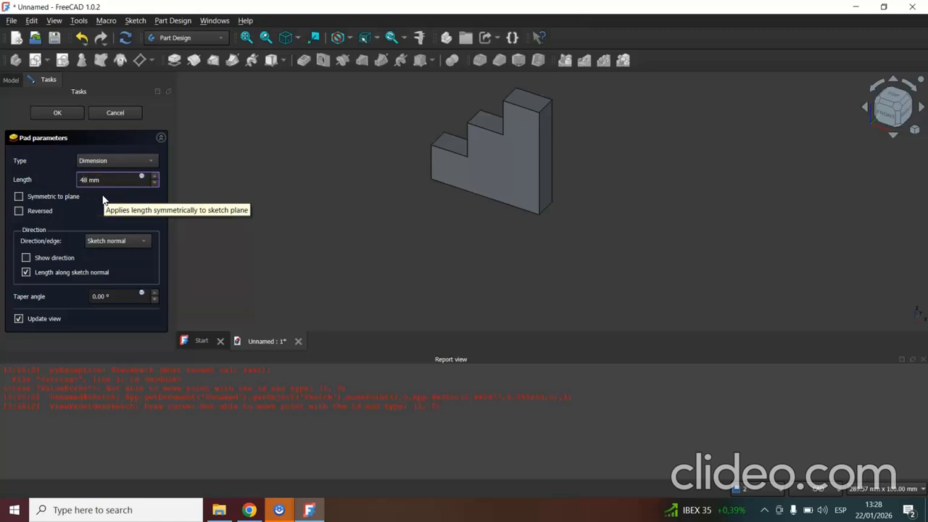
{"action": "left_click", "coordinate": [57, 114]}
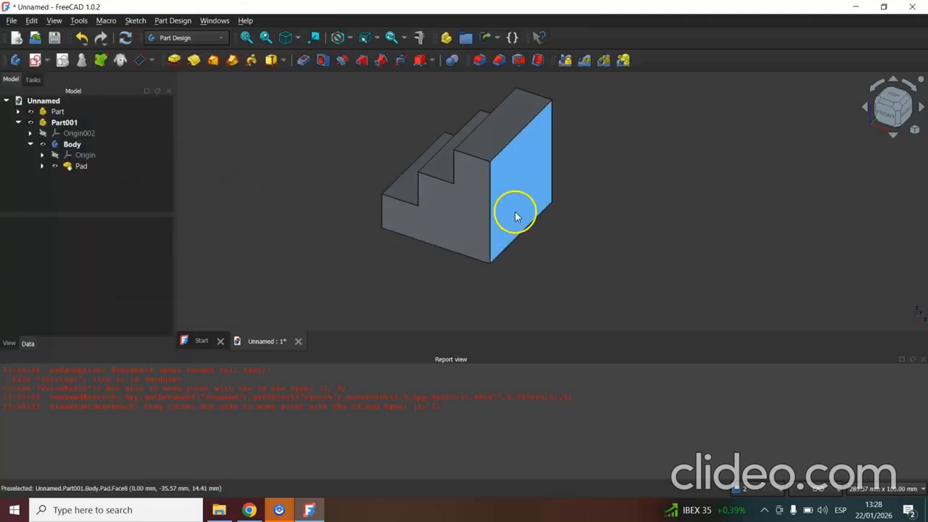
Rotate the view from the front to an isometric angle showing the staircase's treads, risers and stepped side.
{"action": "left_click", "coordinate": [922, 109]}
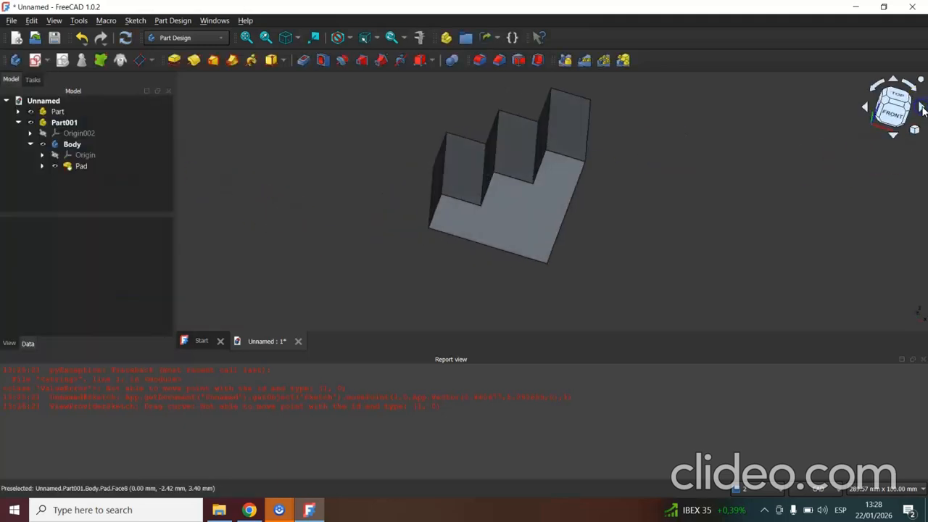
{"action": "left_click", "coordinate": [893, 116]}
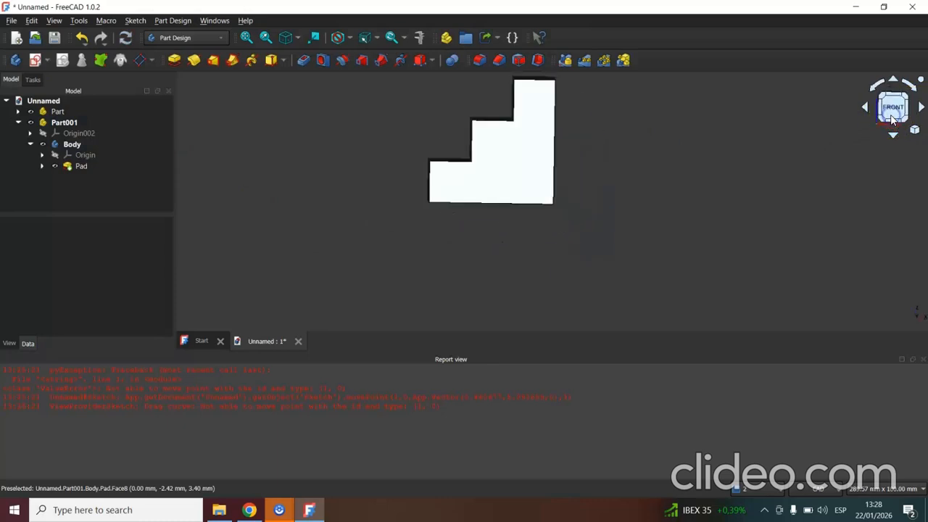
{"action": "left_click", "coordinate": [922, 109]}
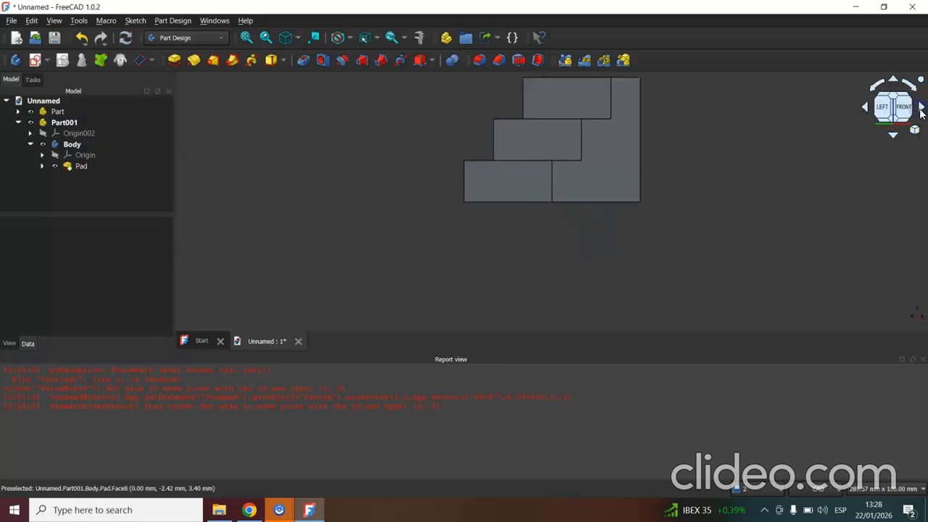
{"action": "left_click", "coordinate": [895, 135]}
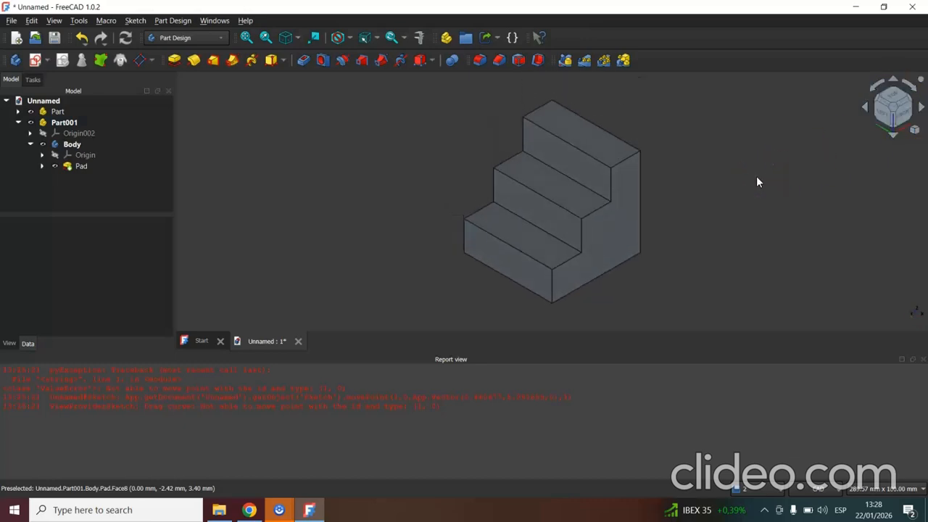
Save the staircase document under the file name 3 in the Downloads folder.
{"action": "left_click", "coordinate": [496, 158]}
{"action": "left_click", "coordinate": [416, 197]}
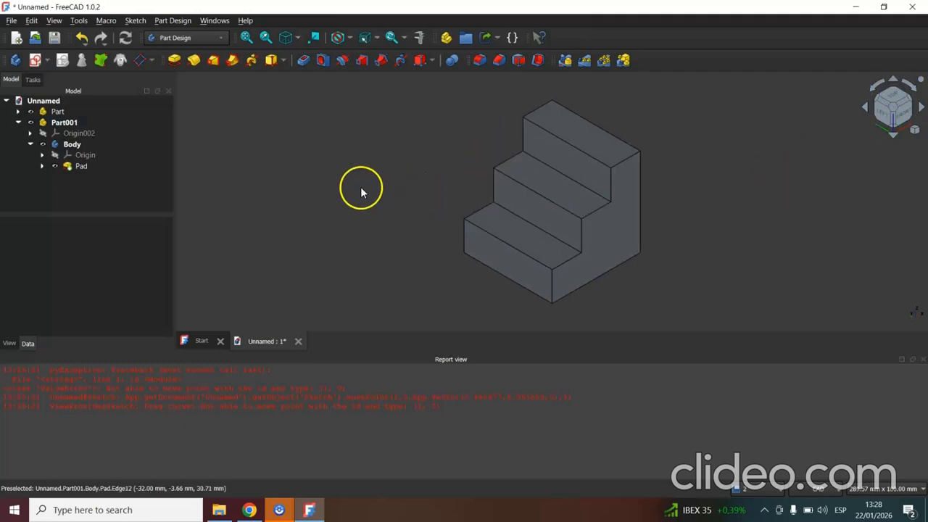
{"action": "left_click", "coordinate": [12, 21]}
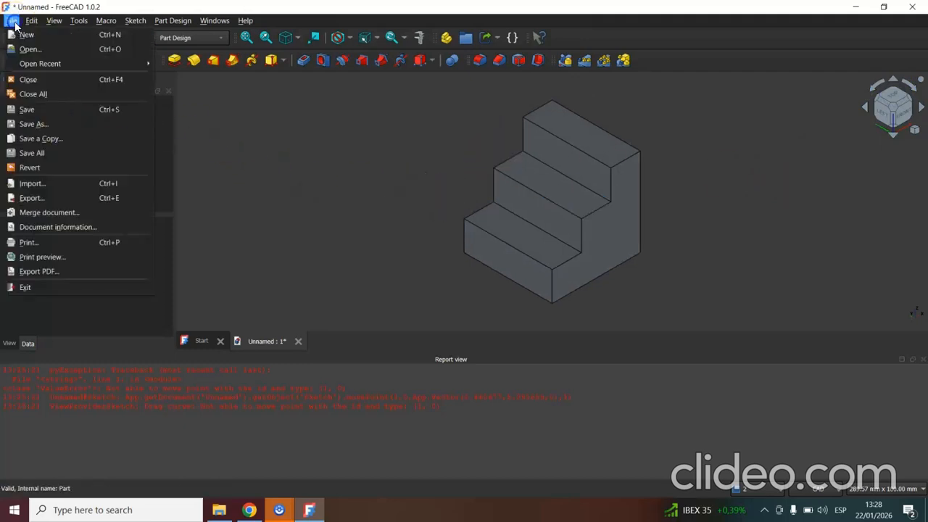
{"action": "left_click", "coordinate": [38, 111]}
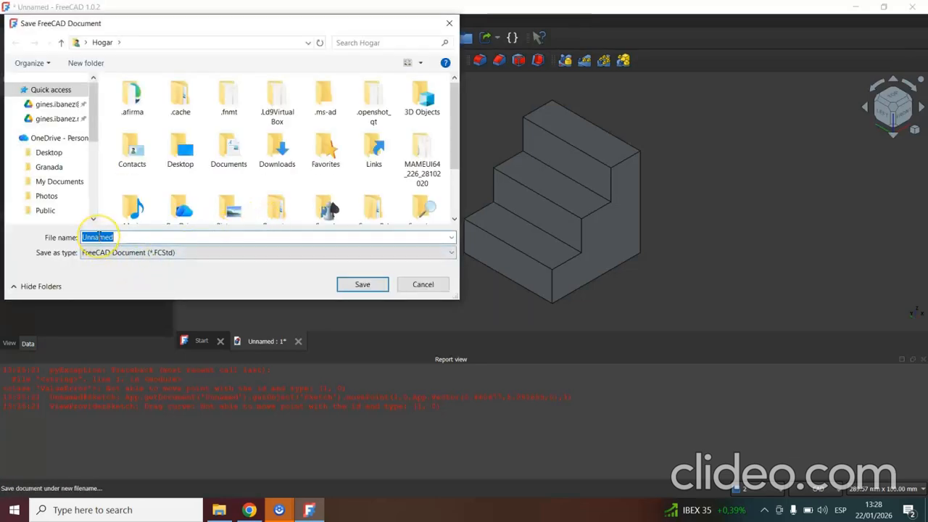
{"action": "type", "text": "3"}
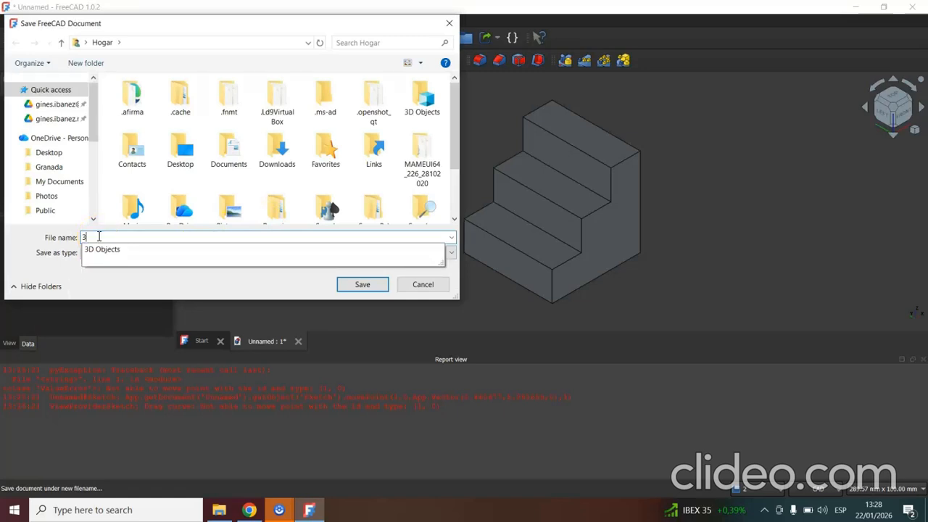
{"action": "left_click", "coordinate": [183, 283]}
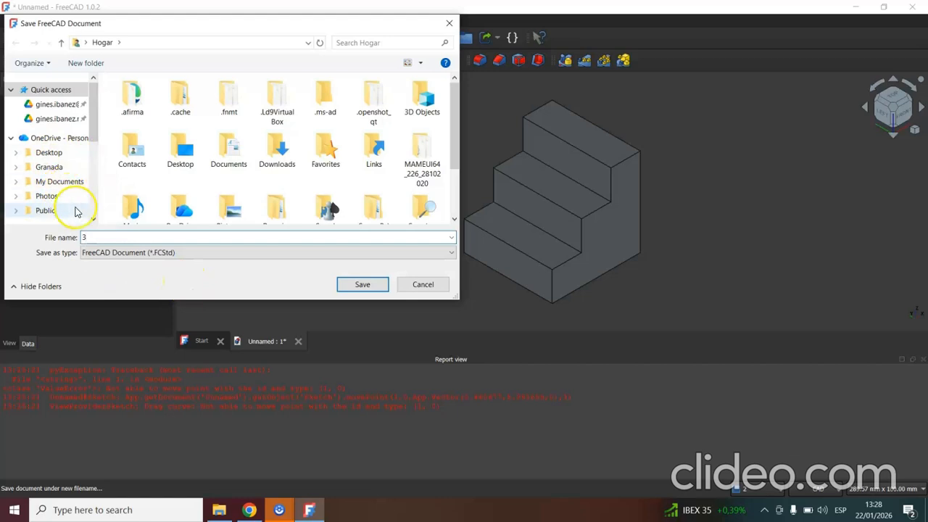
{"action": "scroll", "coordinate": [92, 217], "scroll_direction": "down", "scroll_amount": 2}
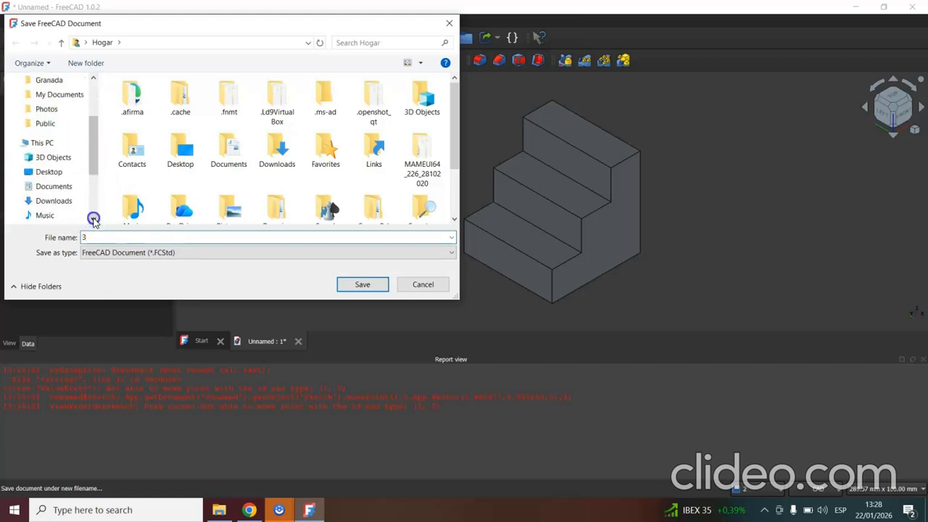
{"action": "left_click", "coordinate": [50, 201]}
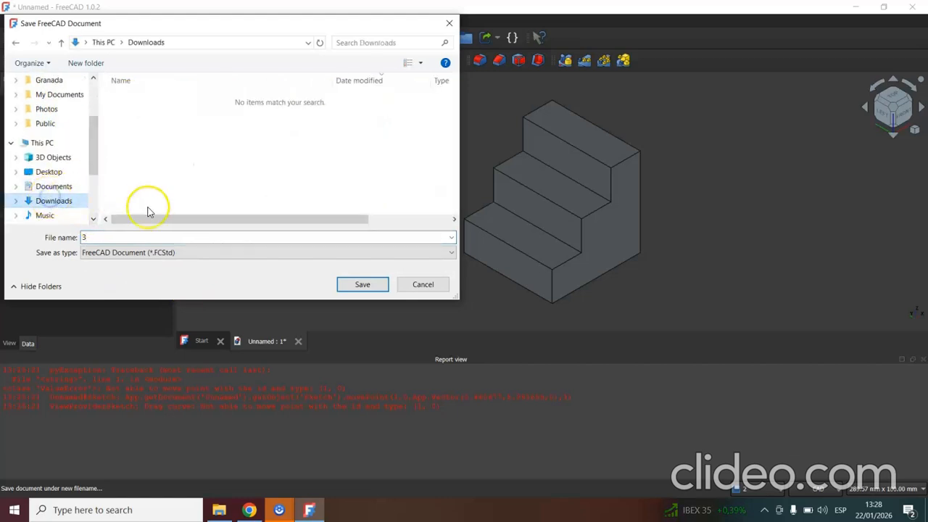
{"action": "left_click", "coordinate": [361, 286]}
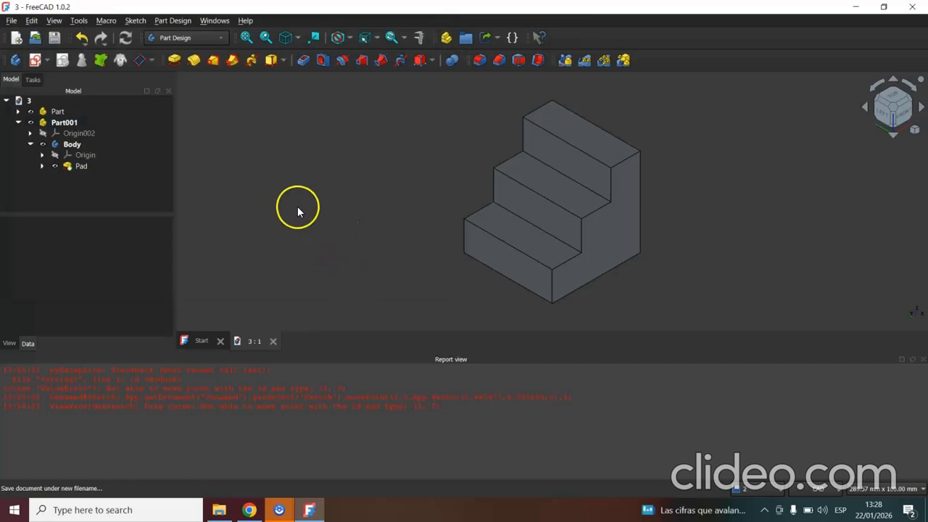
{"action": "left_click", "coordinate": [11, 21]}
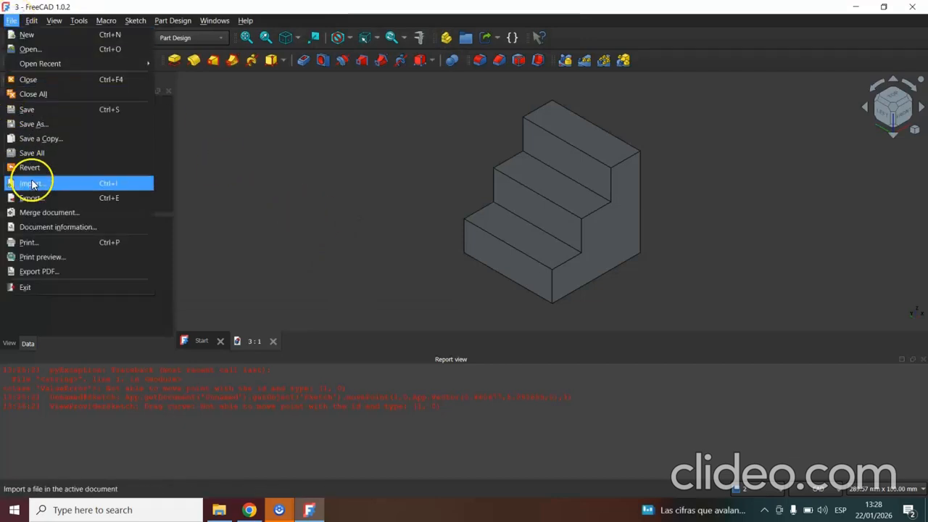
{"action": "left_click", "coordinate": [60, 198]}
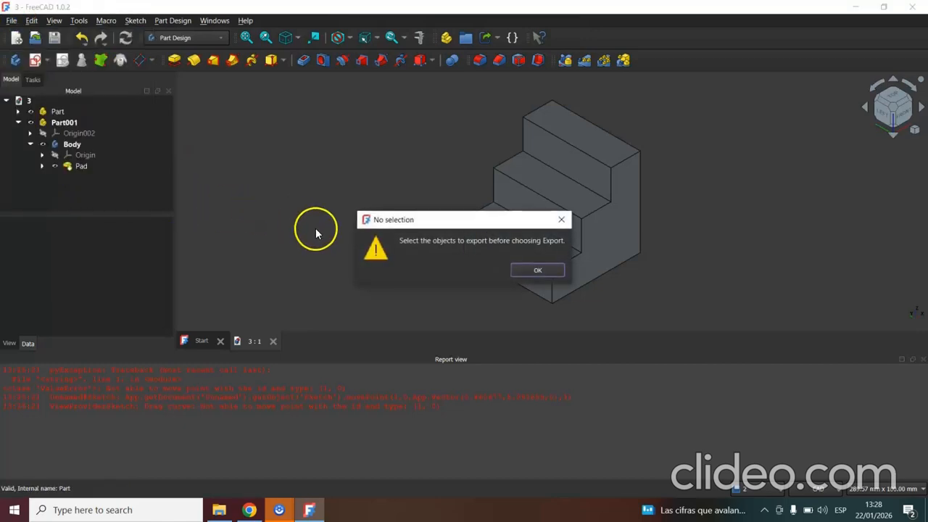
{"action": "left_click", "coordinate": [542, 271]}
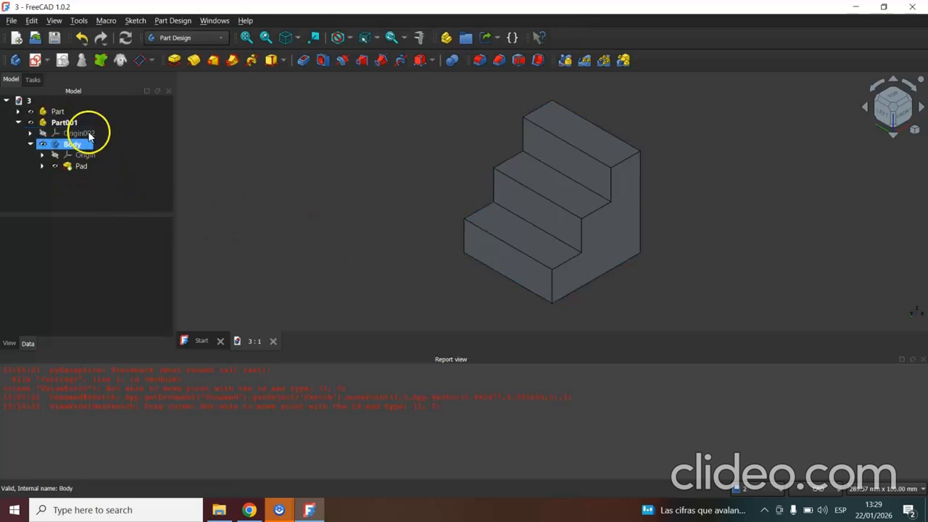
Export Part001, which contains the staircase, to the Downloads folder as an STL Mesh file named 3-Part001.
{"action": "left_click", "coordinate": [65, 123]}
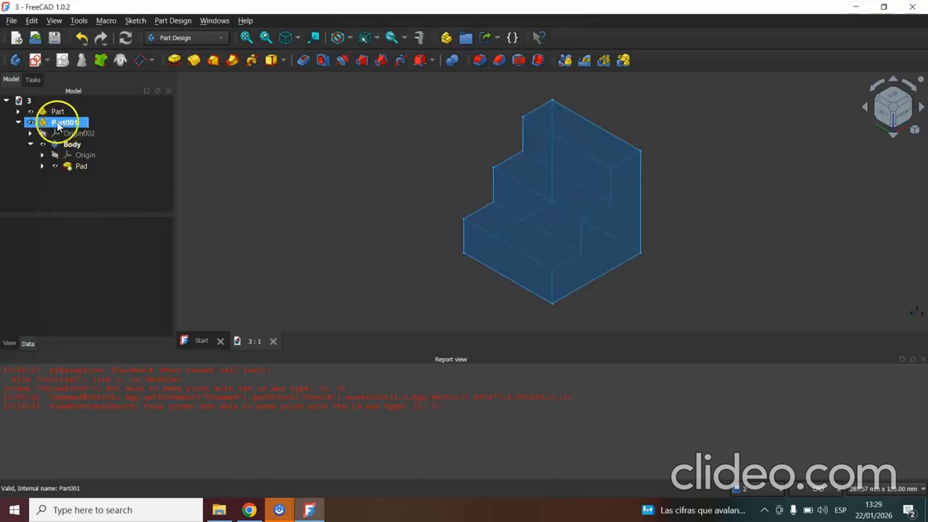
{"action": "left_click", "coordinate": [25, 100]}
{"action": "left_click", "coordinate": [61, 123]}
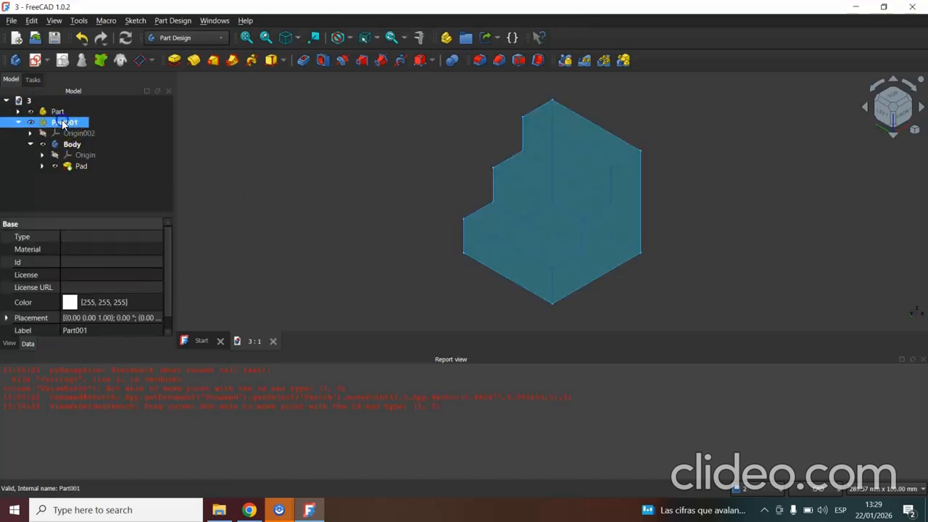
{"action": "left_click", "coordinate": [60, 112]}
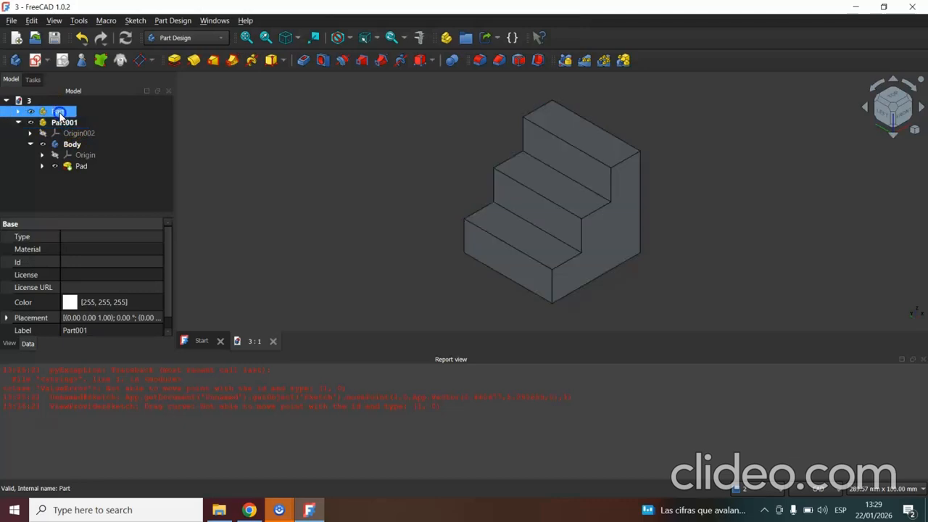
{"action": "left_click", "coordinate": [66, 123]}
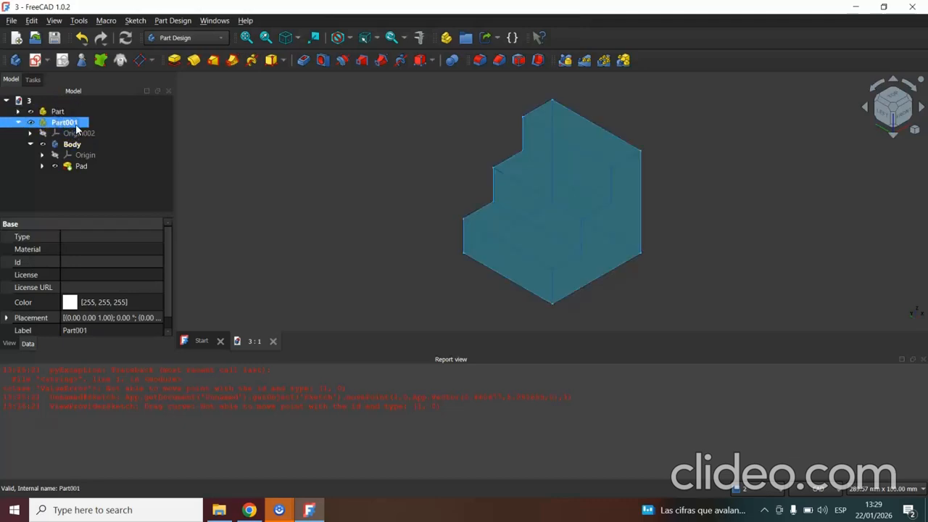
{"action": "left_click", "coordinate": [241, 161]}
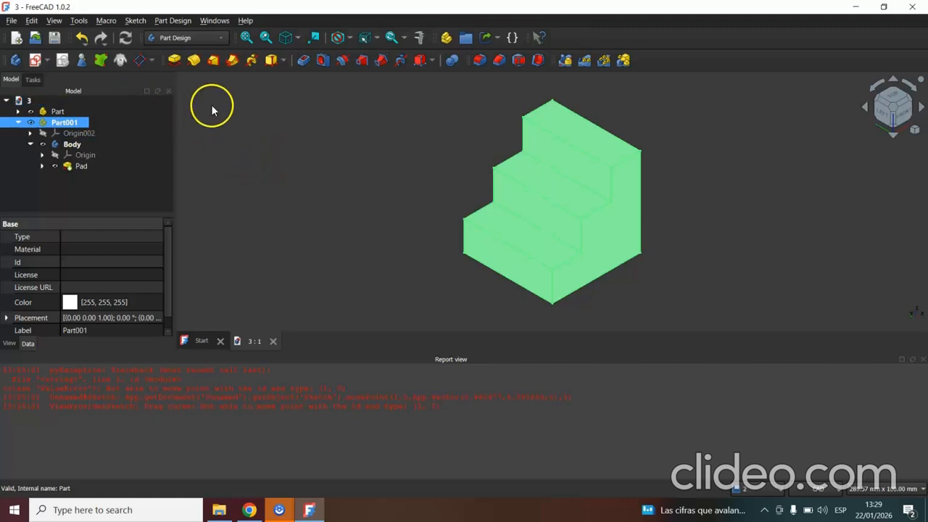
{"action": "left_click", "coordinate": [11, 20]}
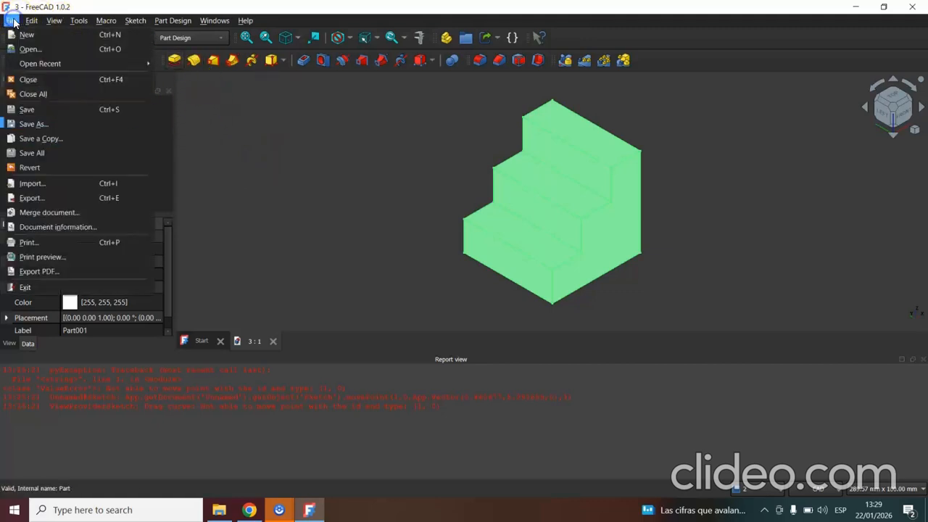
{"action": "left_click", "coordinate": [58, 198]}
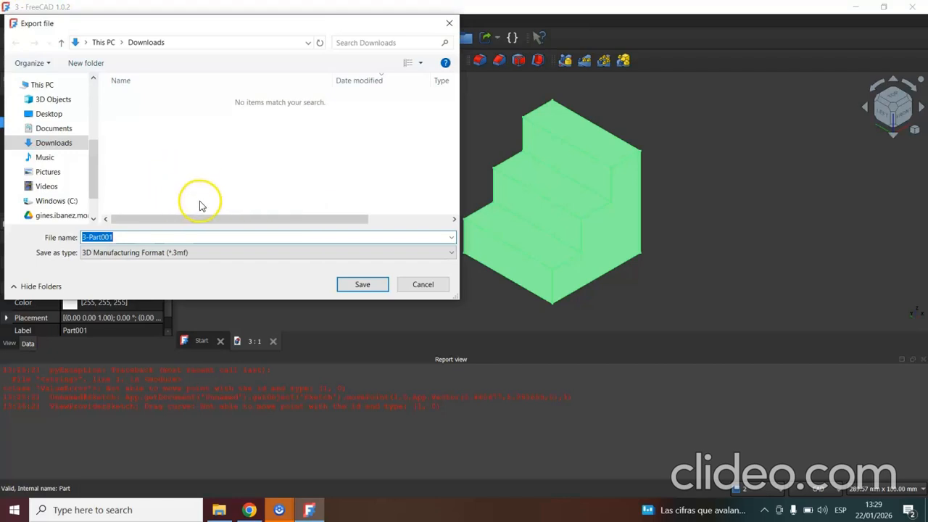
{"action": "left_click", "coordinate": [238, 253]}
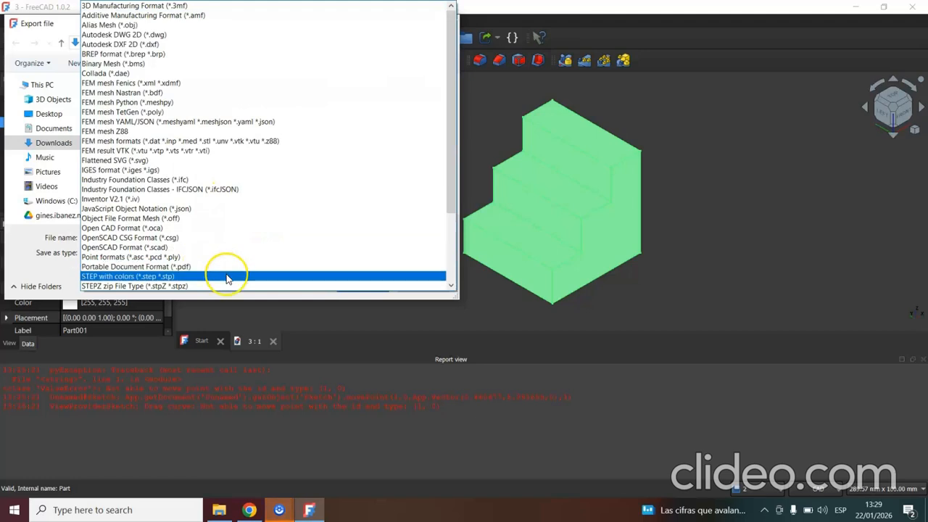
{"action": "scroll", "coordinate": [227, 280], "scroll_direction": "down", "scroll_amount": 3}
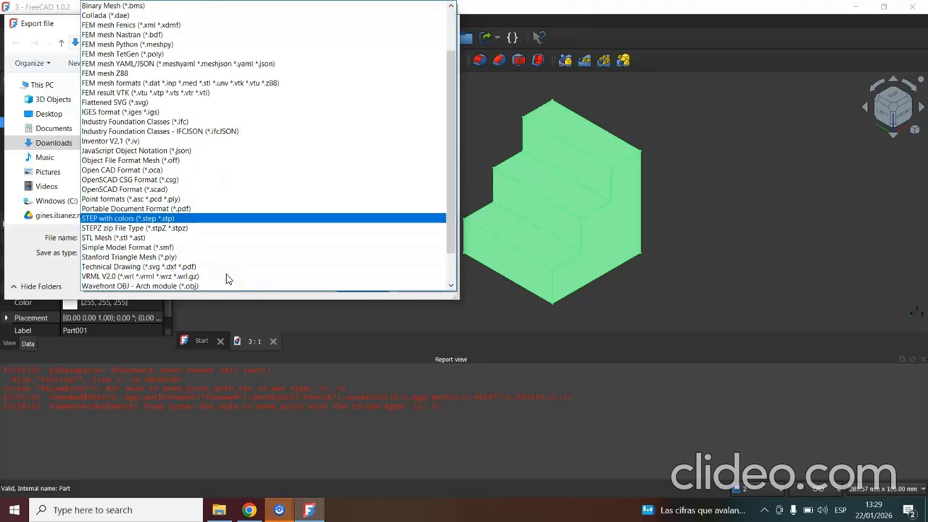
{"action": "scroll", "coordinate": [226, 279], "scroll_direction": "down", "scroll_amount": 1}
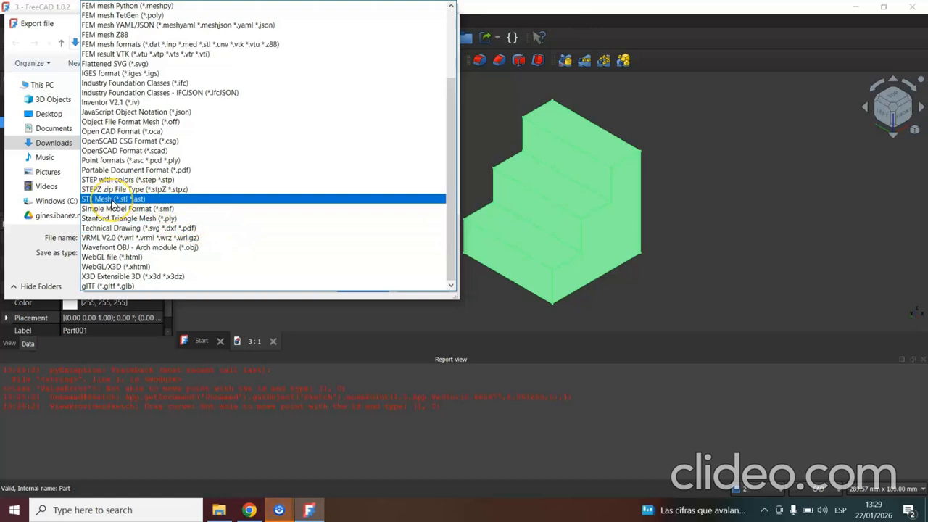
{"action": "left_click", "coordinate": [111, 200]}
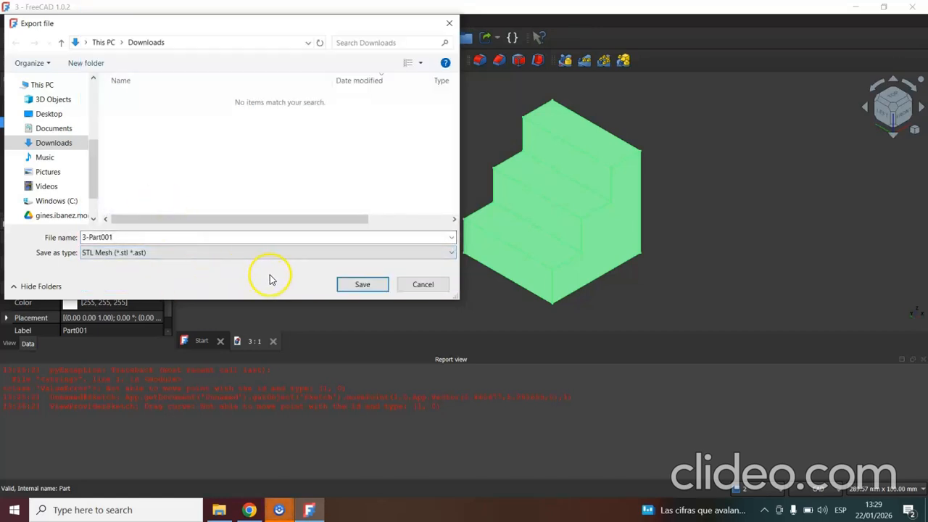
{"action": "left_click", "coordinate": [361, 285]}
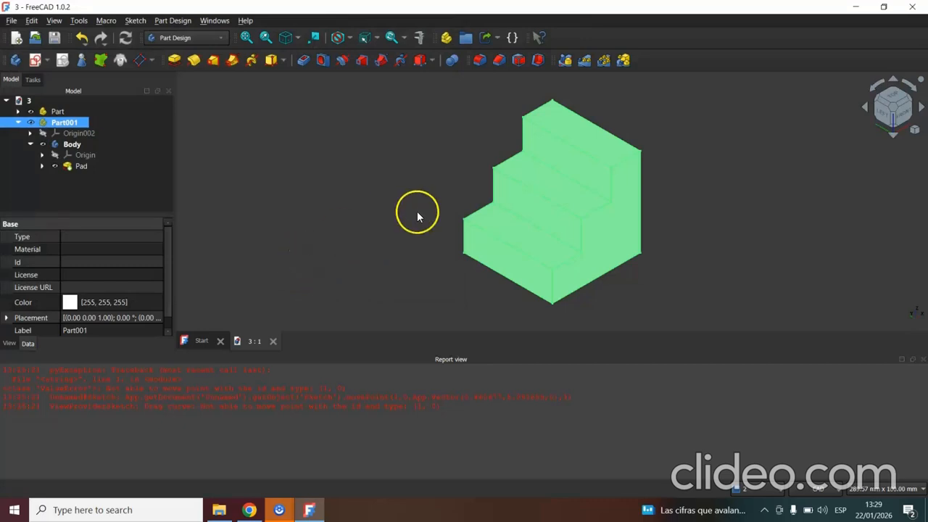
{"action": "left_click", "coordinate": [382, 210]}
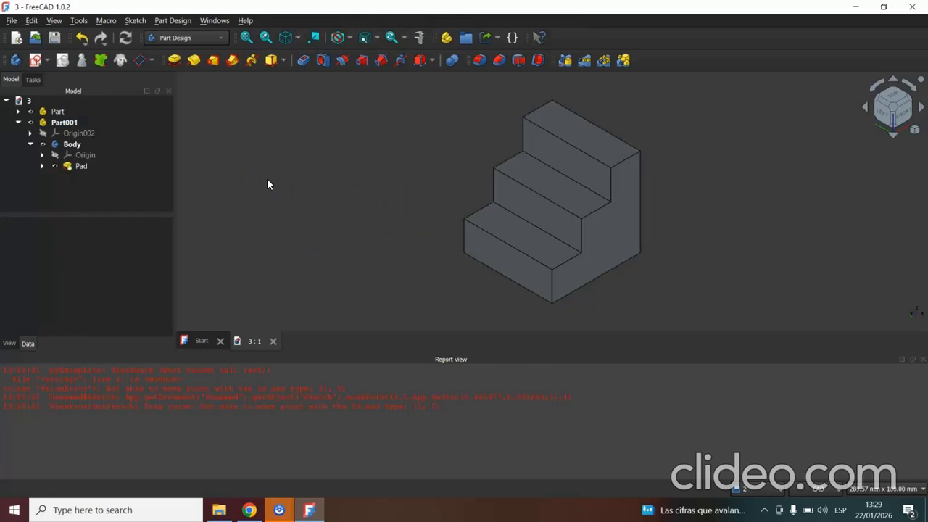
Create a new empty document and select it in the model tree.
{"action": "left_click", "coordinate": [16, 39]}
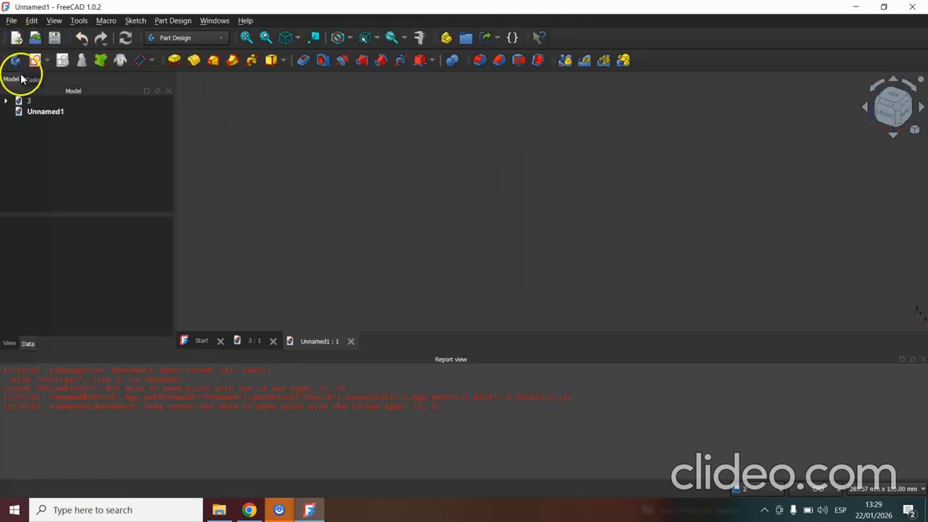
{"action": "left_click", "coordinate": [33, 114]}
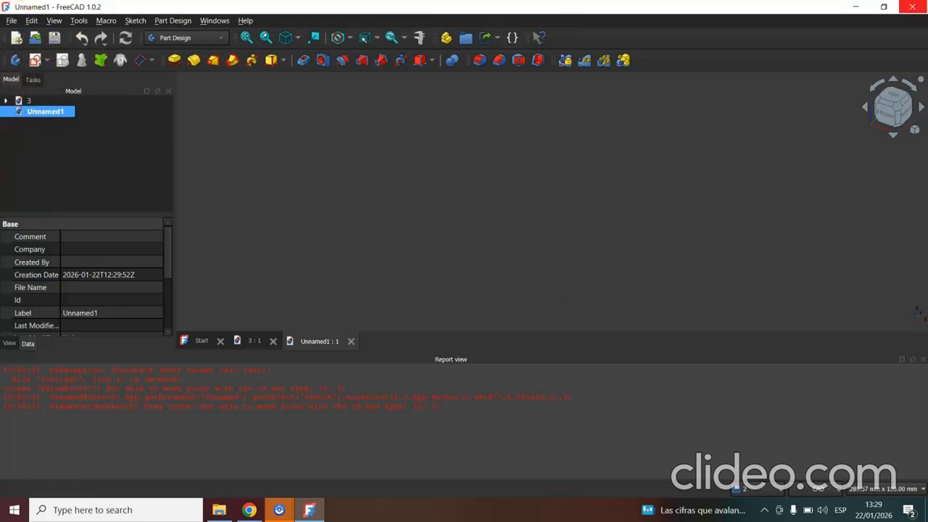
Close FreeCAD, launch it again and create a new Parametric Part file.
{"action": "left_click", "coordinate": [911, 6]}
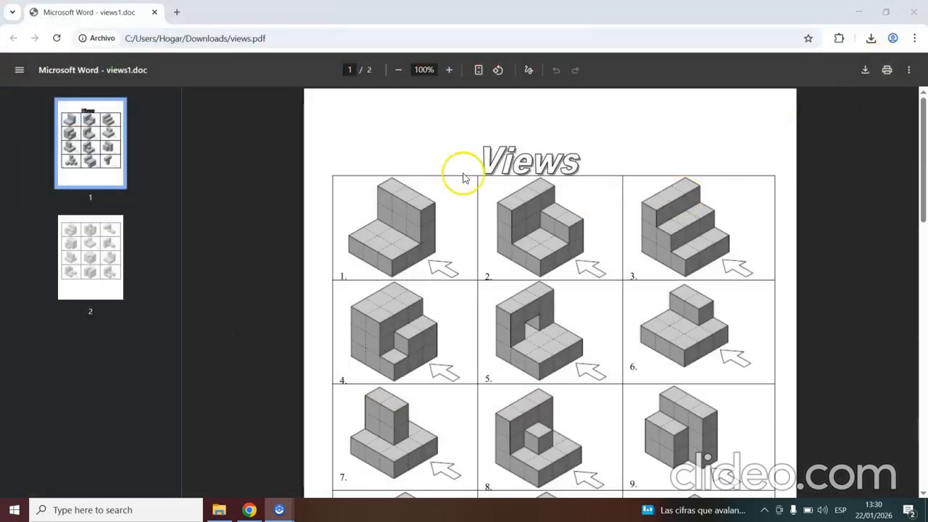
{"action": "left_click", "coordinate": [109, 511]}
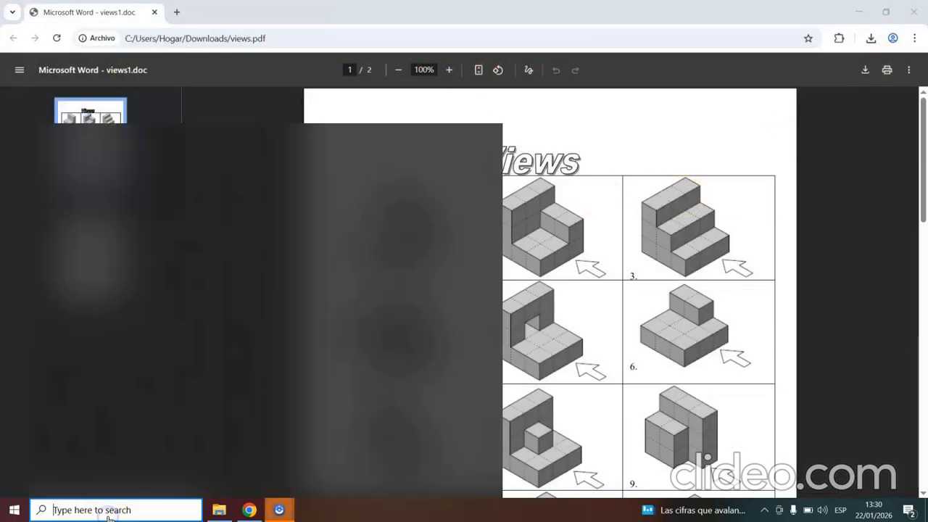
{"action": "type", "text": "free"}
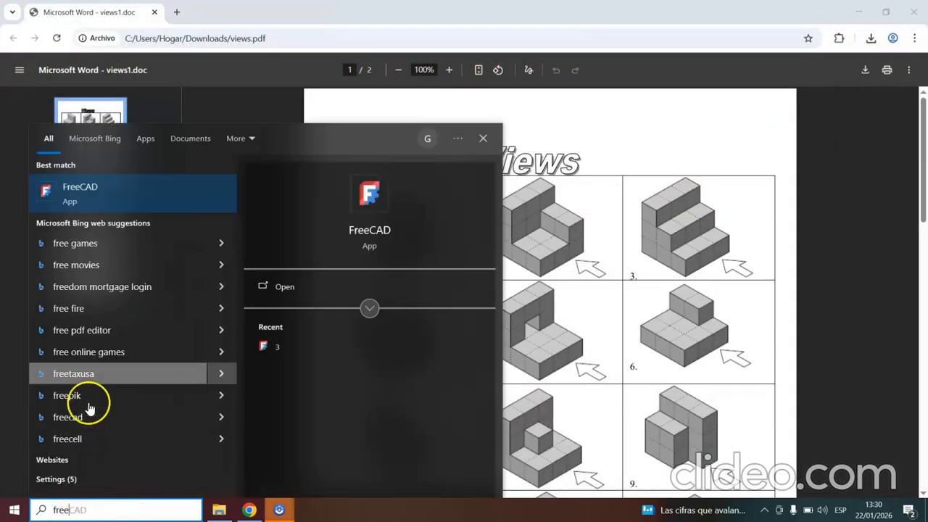
{"action": "left_click", "coordinate": [80, 195]}
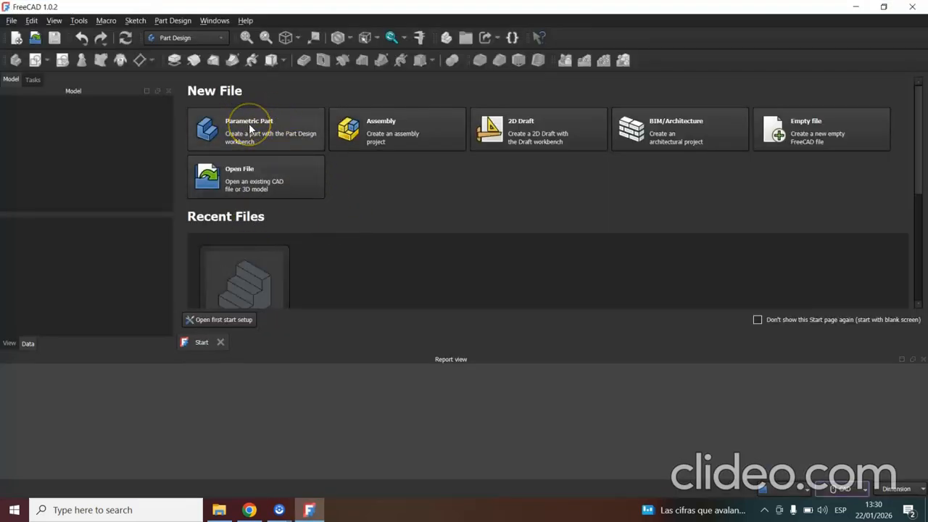
{"action": "left_click", "coordinate": [249, 126]}
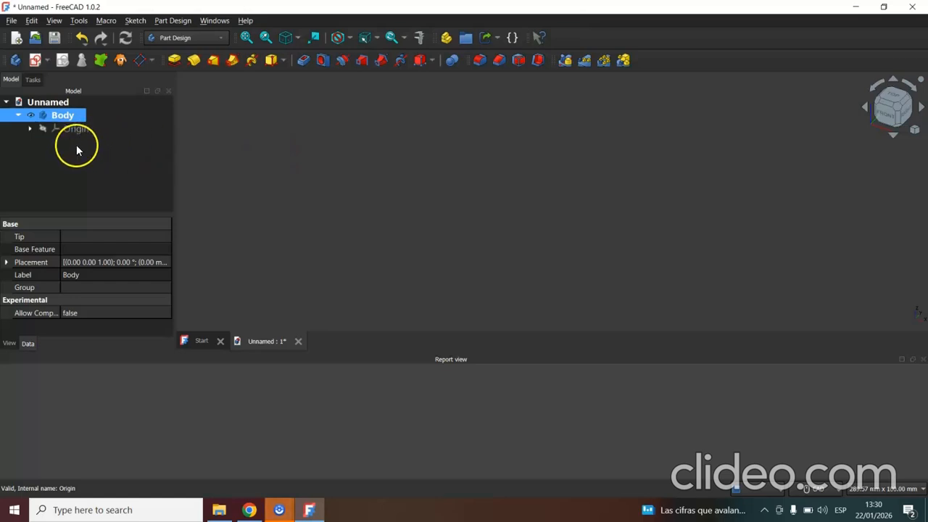
Start a new sketch on the XZ plane after checking the next block on the Views sheet in Chrome.
{"action": "left_click", "coordinate": [35, 59]}
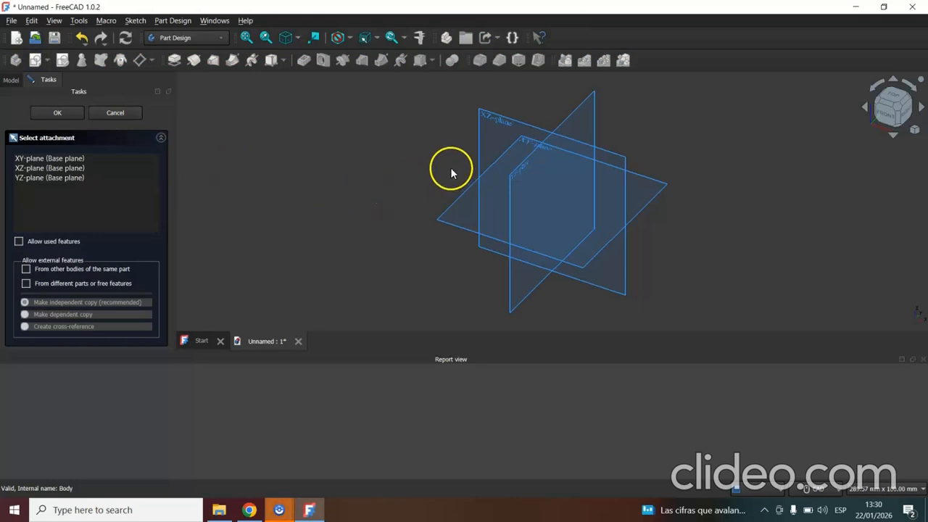
{"action": "left_click", "coordinate": [250, 510]}
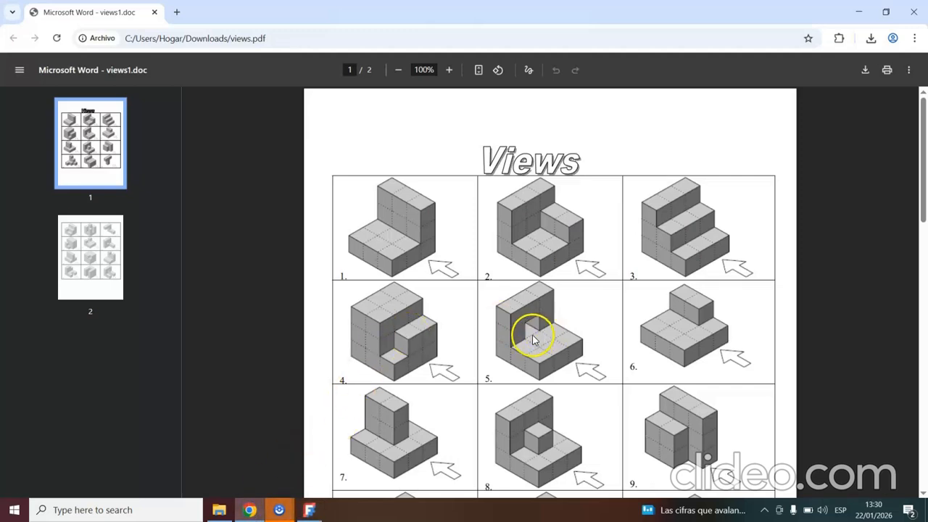
{"action": "left_click", "coordinate": [310, 510]}
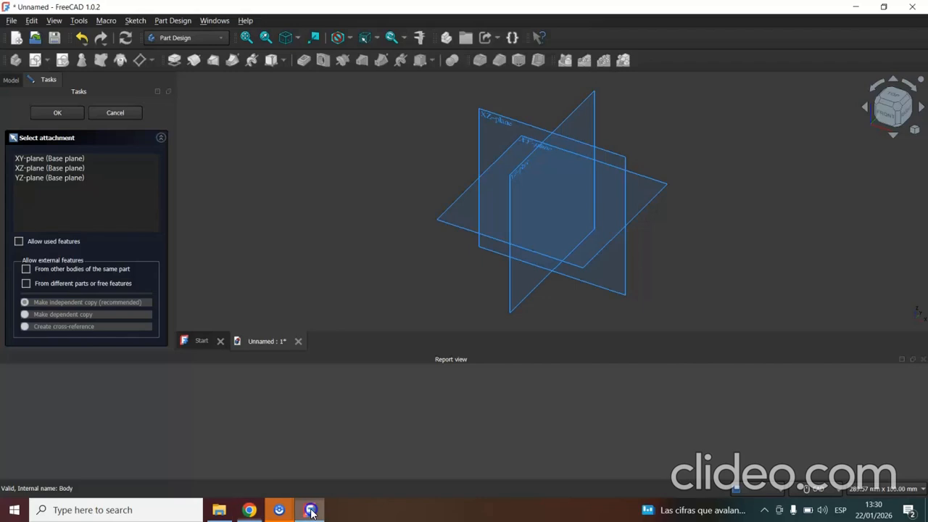
{"action": "left_click", "coordinate": [492, 138]}
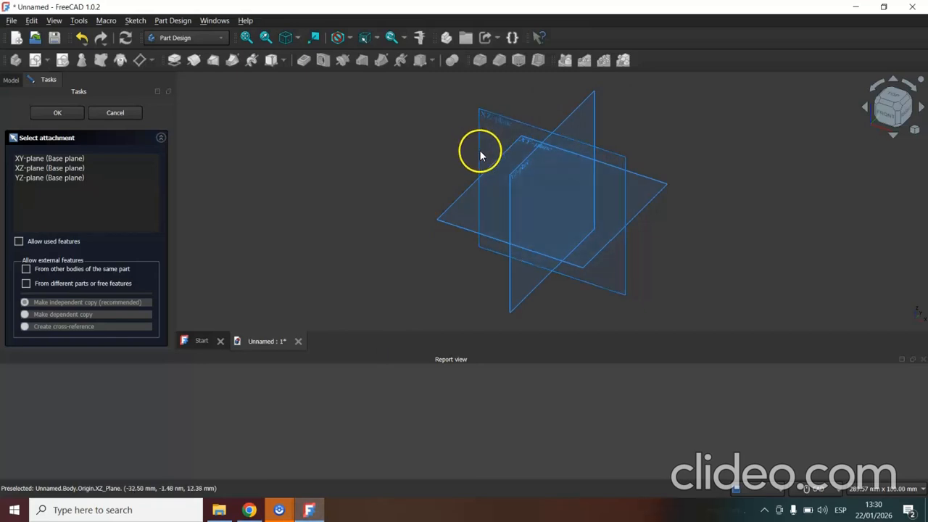
{"action": "left_click", "coordinate": [480, 151]}
{"action": "left_click", "coordinate": [516, 132]}
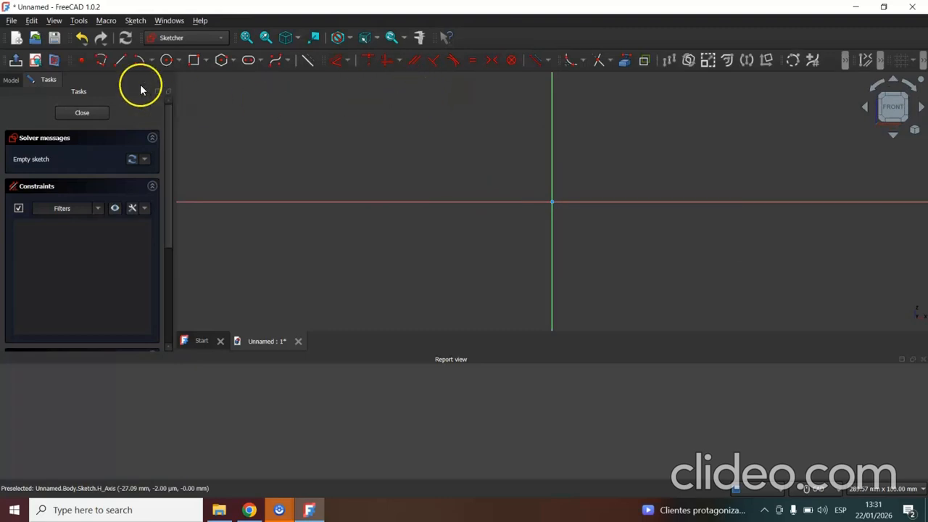
Draw a closed L-shaped profile with its corner at the origin, about 49 mm wide and 38 mm high, extending along the negative horizontal axis.
{"action": "left_click", "coordinate": [554, 103]}
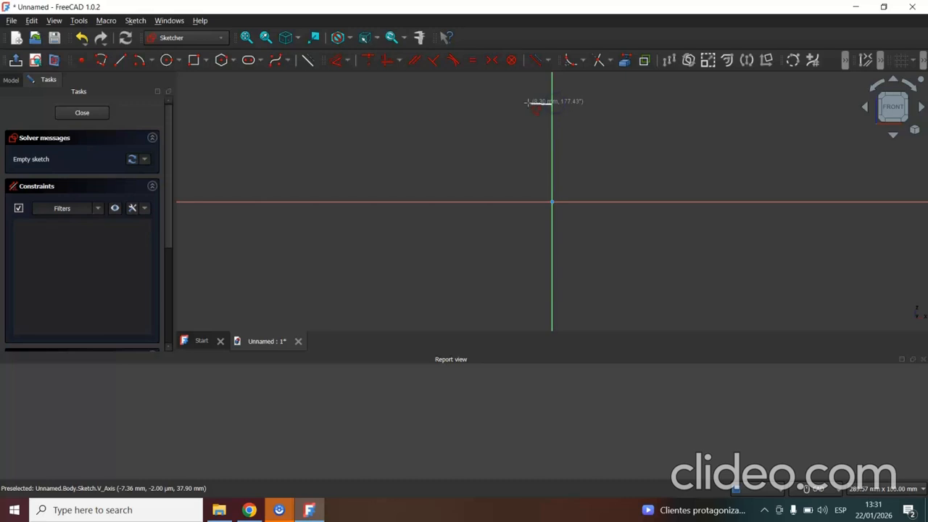
{"action": "left_click", "coordinate": [507, 104]}
{"action": "left_click", "coordinate": [506, 161]}
{"action": "left_click", "coordinate": [427, 162]}
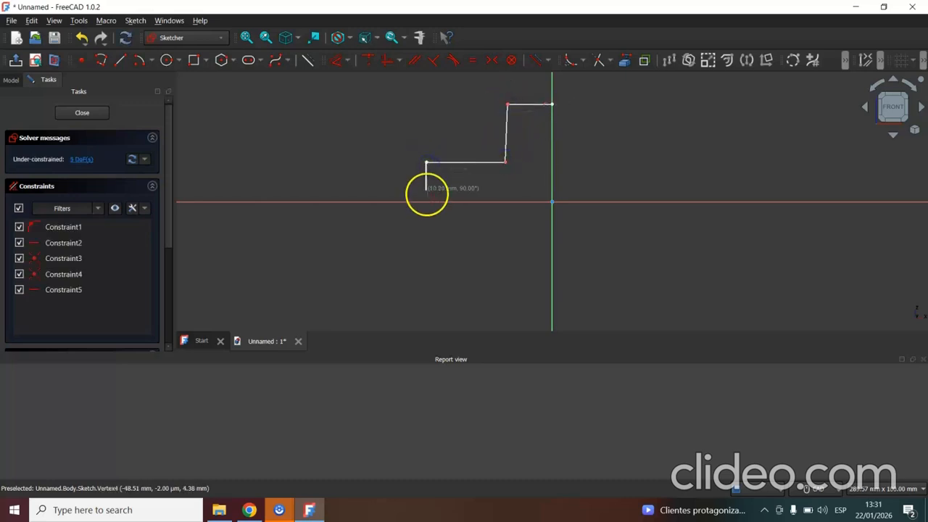
{"action": "left_click", "coordinate": [426, 201]}
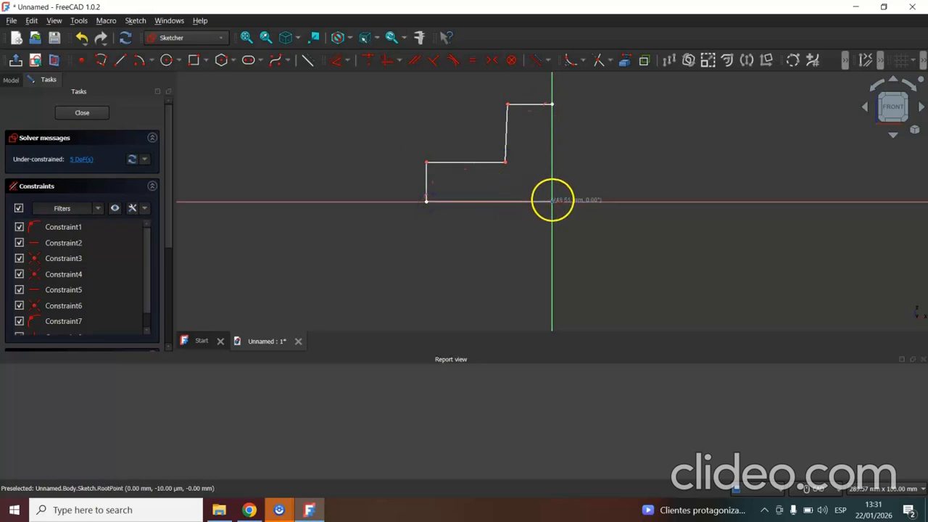
{"action": "left_click", "coordinate": [553, 201]}
{"action": "left_click", "coordinate": [553, 104]}
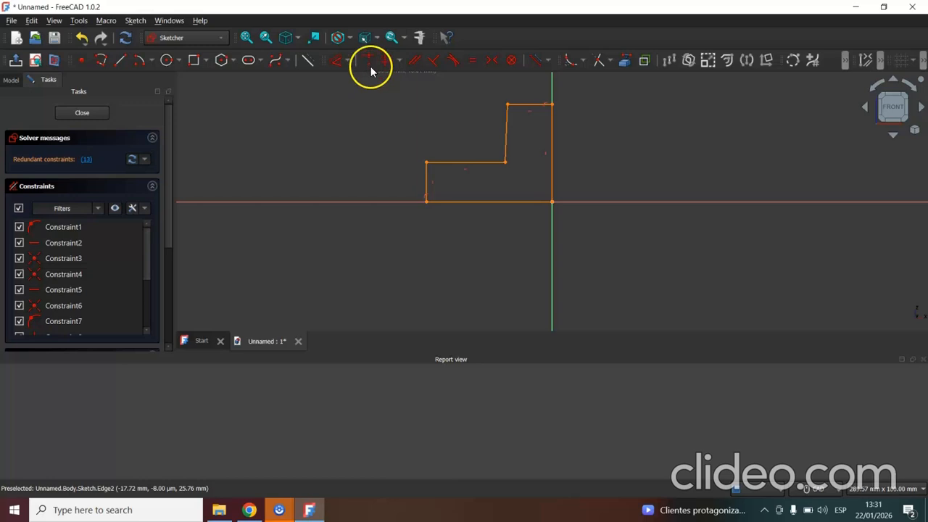
Constrain the profile's slanted inner edge vertical and delete the redundant vertical constraint, Constraint13.
{"action": "left_click", "coordinate": [401, 59]}
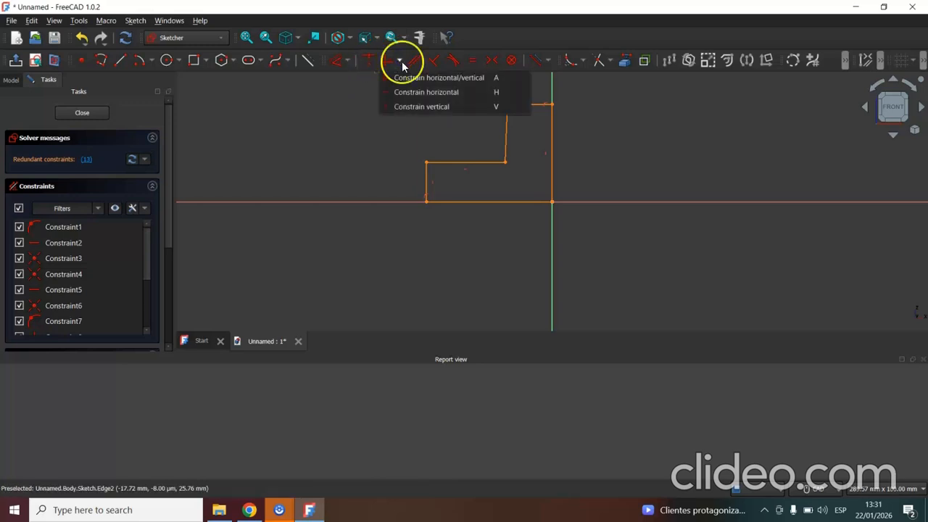
{"action": "left_click", "coordinate": [399, 107]}
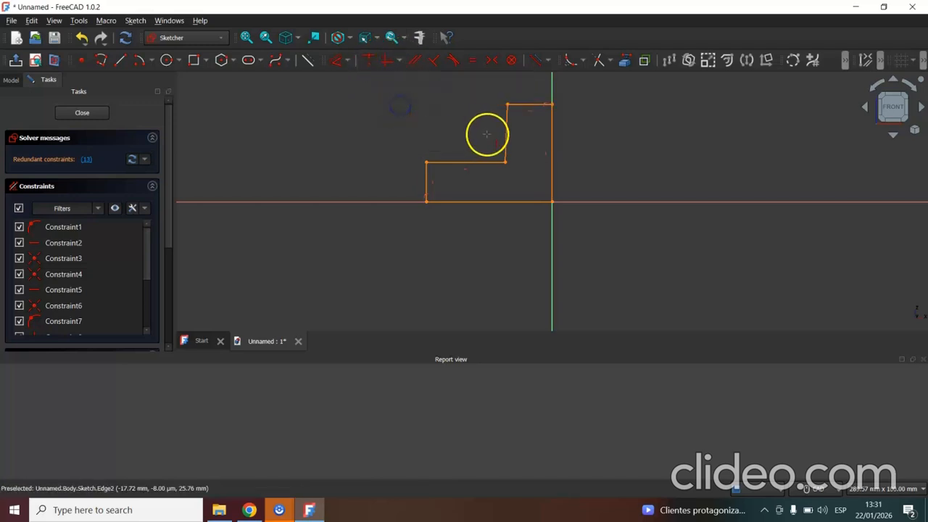
{"action": "left_click", "coordinate": [506, 133]}
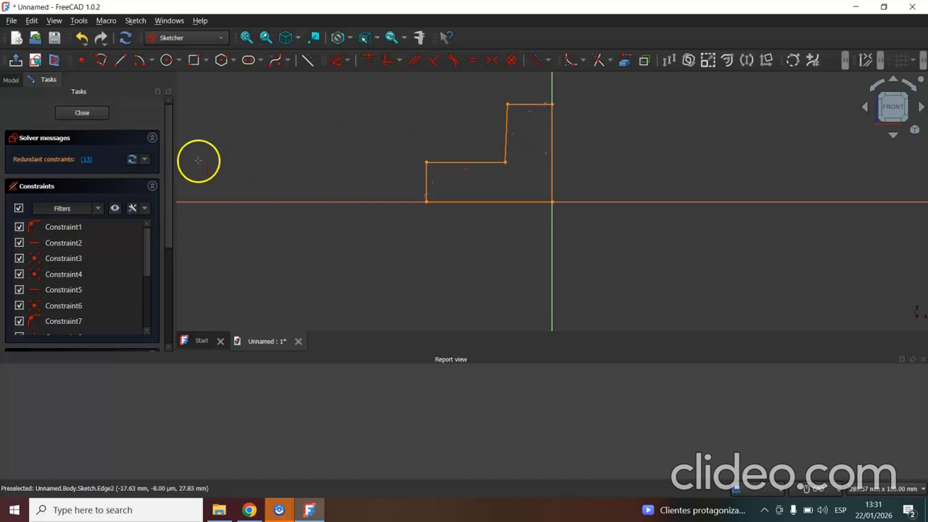
{"action": "left_click_drag", "start_coordinate": [149, 248], "coordinate": [147, 307]}
{"action": "left_click", "coordinate": [87, 305]}
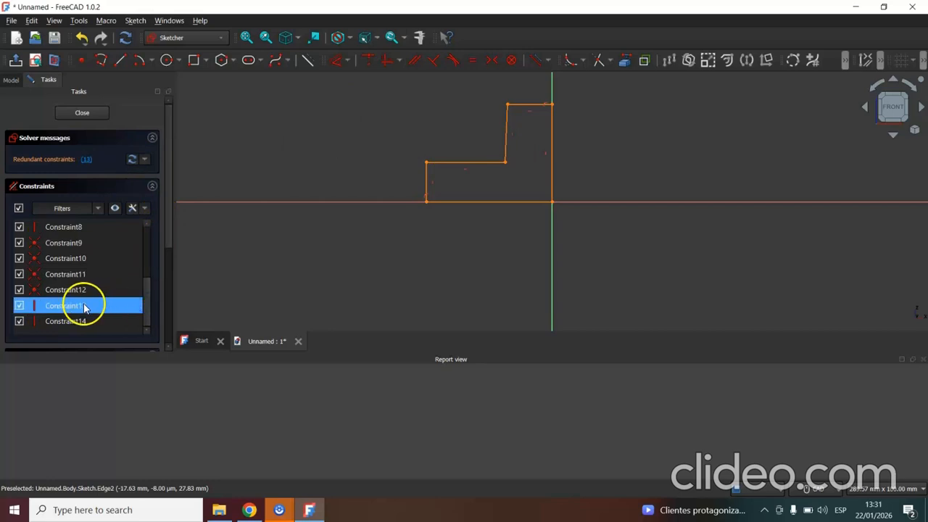
{"action": "right_click", "coordinate": [84, 307]}
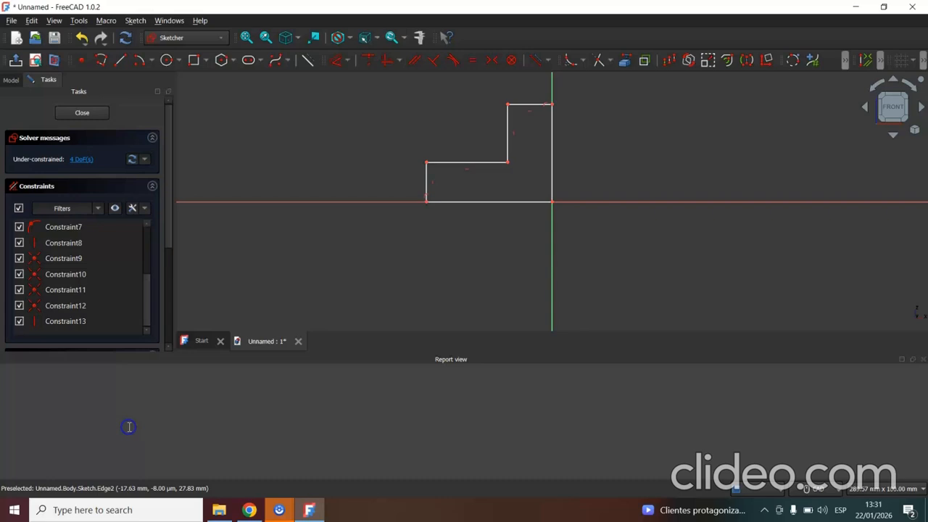
{"action": "left_click", "coordinate": [110, 431]}
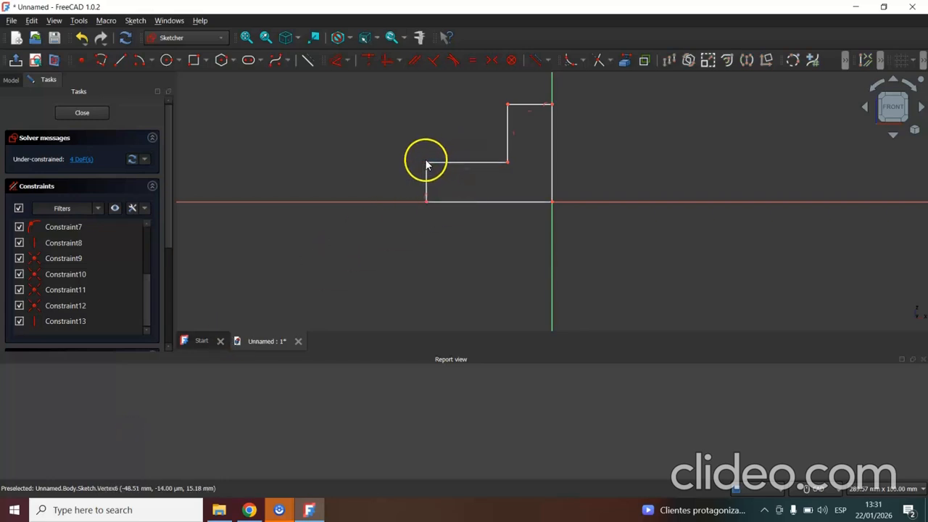
Make the two inner edges equal and the two short end edges equal, and test the profile by moving its outer corner.
{"action": "mouse_move", "coordinate": [428, 165]}
{"action": "left_mouse_down"}
{"action": "mouse_move", "coordinate": [408, 151]}
{"action": "mouse_move", "coordinate": [451, 182]}
{"action": "mouse_move", "coordinate": [408, 175]}
{"action": "mouse_move", "coordinate": [438, 178]}
{"action": "mouse_move", "coordinate": [437, 170]}
{"action": "left_mouse_up"}
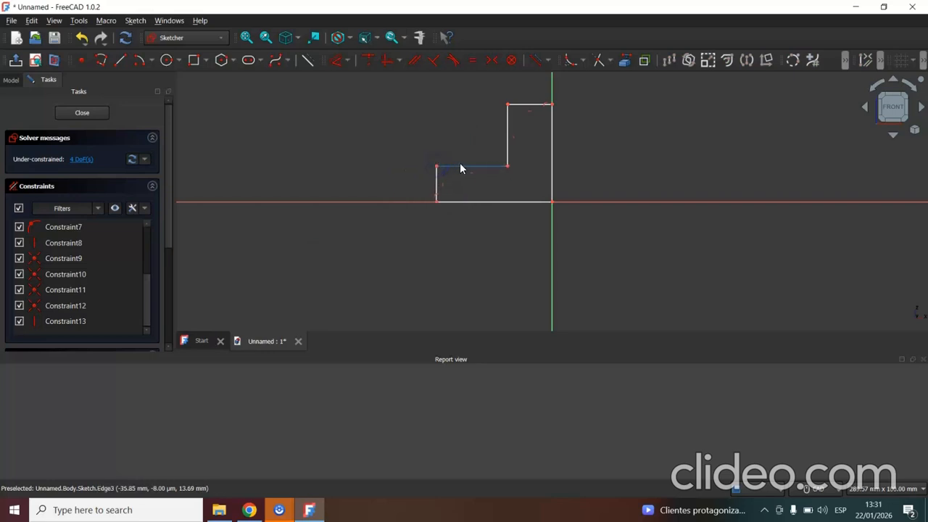
{"action": "left_click", "coordinate": [464, 166]}
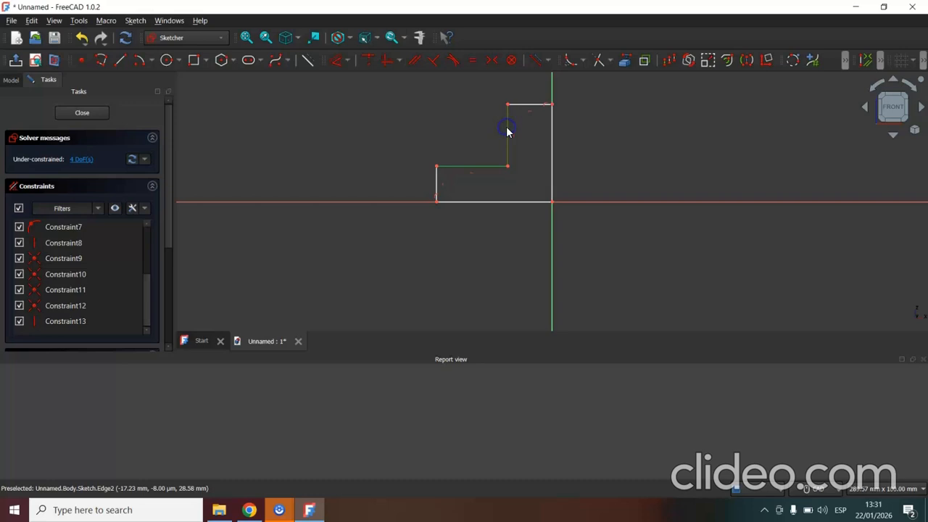
{"action": "left_click", "coordinate": [472, 61]}
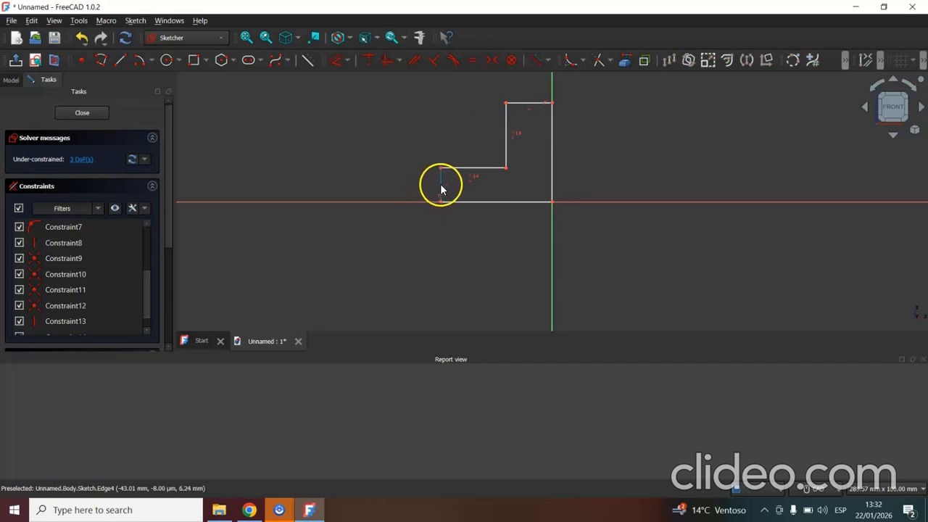
{"action": "left_click", "coordinate": [440, 184]}
{"action": "left_click", "coordinate": [529, 103]}
{"action": "left_click", "coordinate": [470, 63]}
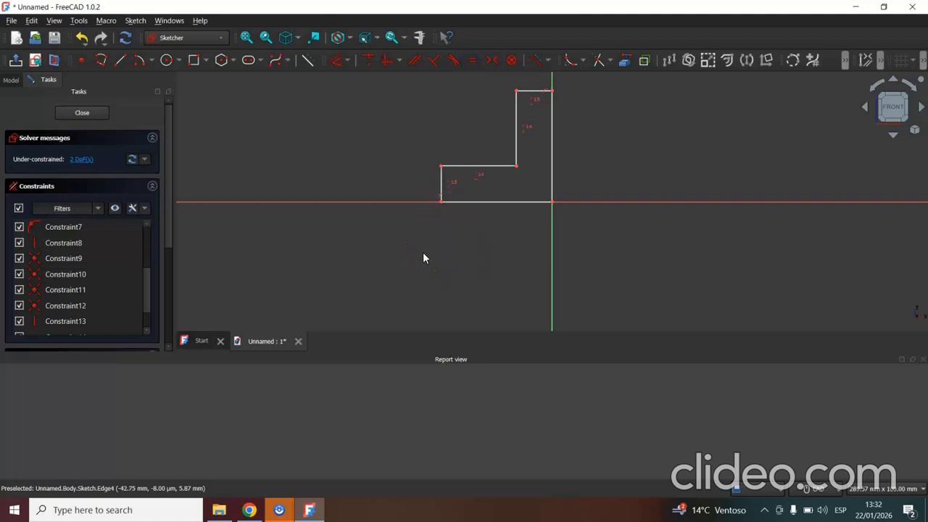
{"action": "mouse_move", "coordinate": [442, 170]}
{"action": "left_mouse_down"}
{"action": "mouse_move", "coordinate": [406, 155]}
{"action": "mouse_move", "coordinate": [441, 201]}
{"action": "mouse_move", "coordinate": [399, 166]}
{"action": "mouse_move", "coordinate": [381, 120]}
{"action": "mouse_move", "coordinate": [425, 175]}
{"action": "left_mouse_up"}
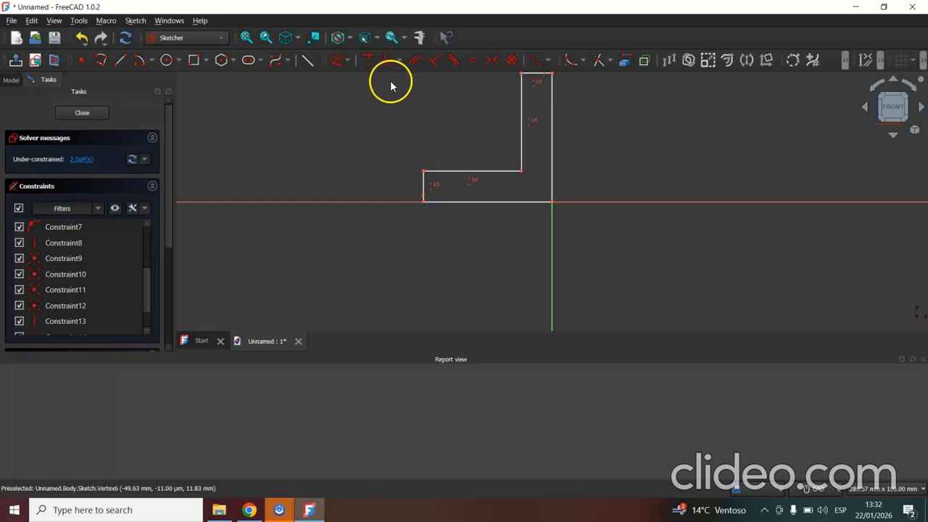
Add a horizontal distance constraint of 36 mm to the profile's inner horizontal edge.
{"action": "left_click", "coordinate": [347, 60]}
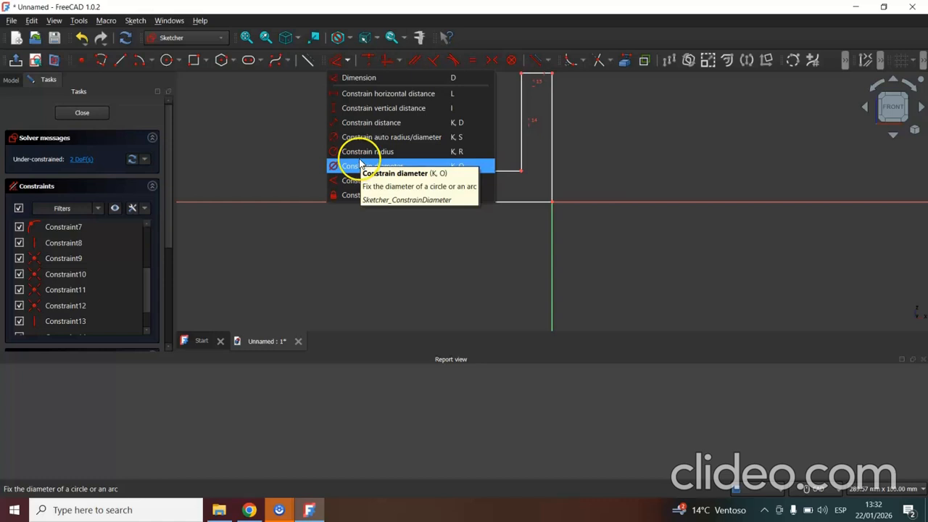
{"action": "left_click", "coordinate": [362, 97]}
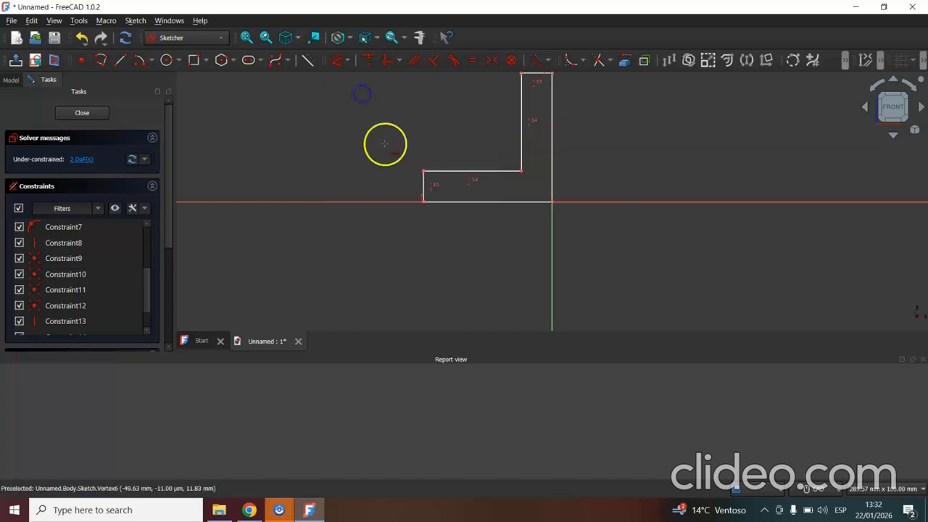
{"action": "left_click", "coordinate": [457, 171]}
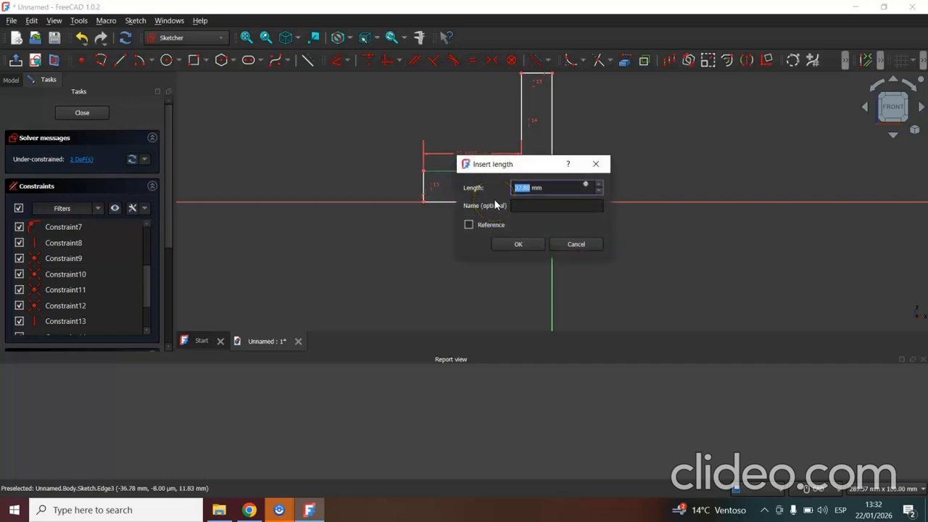
{"action": "left_click", "coordinate": [533, 245]}
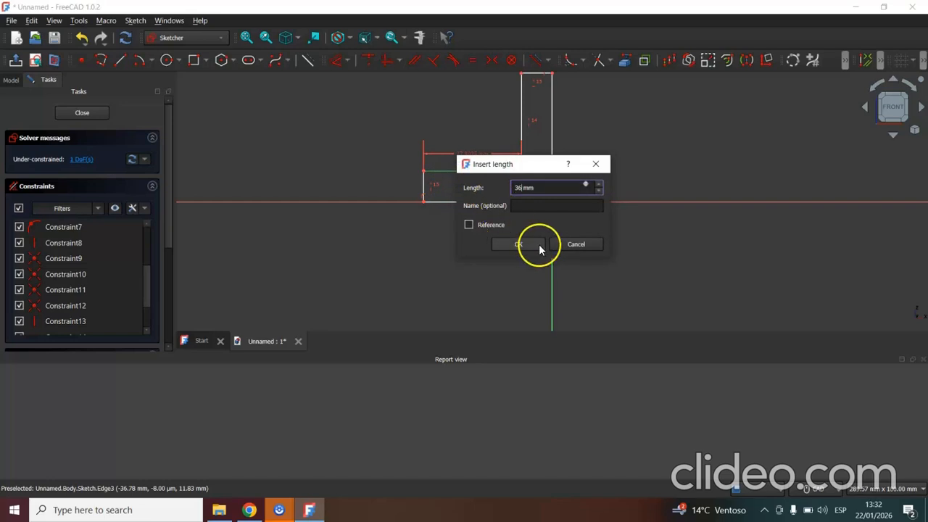
Add a vertical distance constraint of 16 mm to the profile's short outer edge.
{"action": "left_click", "coordinate": [348, 61]}
{"action": "left_click", "coordinate": [355, 107]}
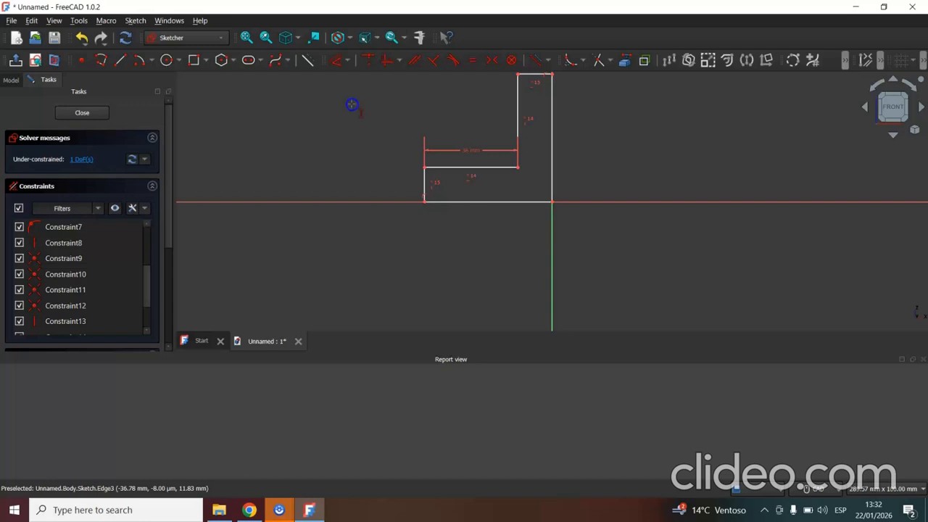
{"action": "left_click", "coordinate": [424, 182]}
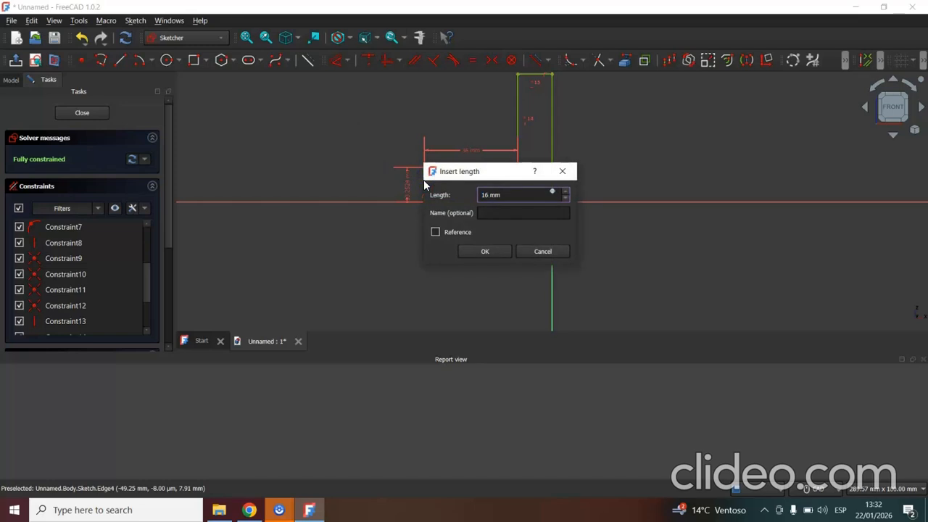
{"action": "left_click", "coordinate": [485, 251]}
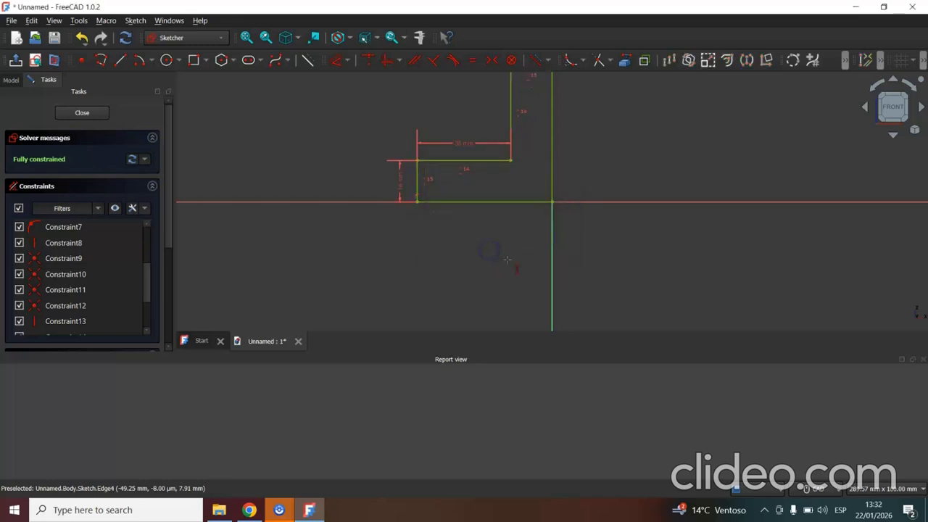
{"action": "left_click", "coordinate": [584, 250]}
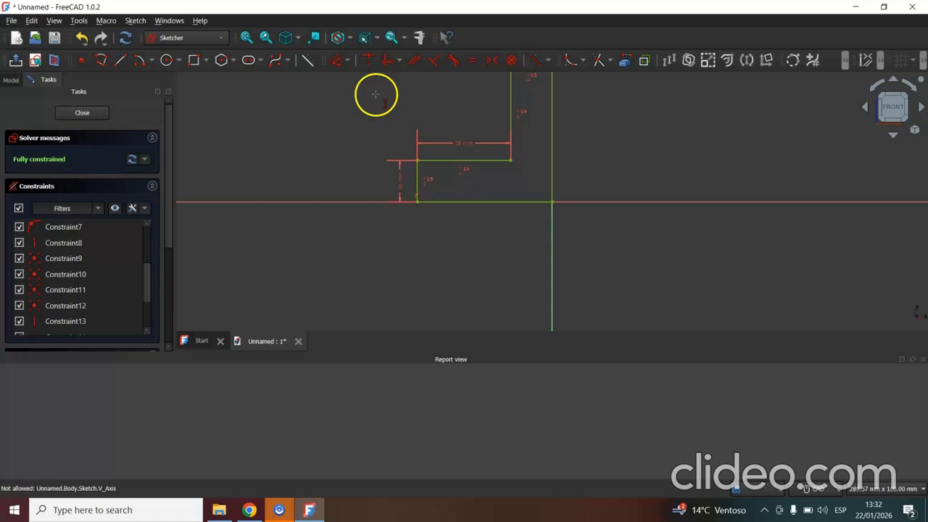
Close the finished sketch and pad the L-shaped profile with a length of 48 mm.
{"action": "left_click", "coordinate": [247, 38]}
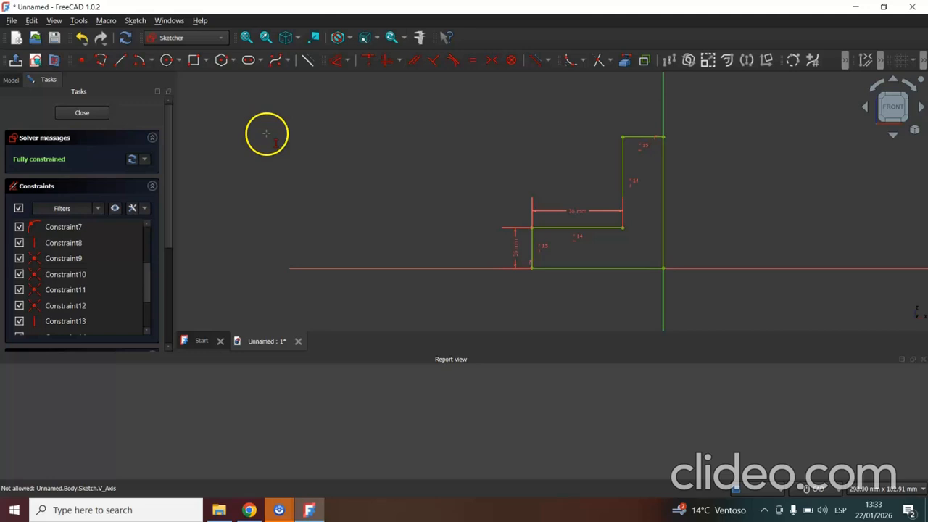
{"action": "left_click", "coordinate": [88, 112]}
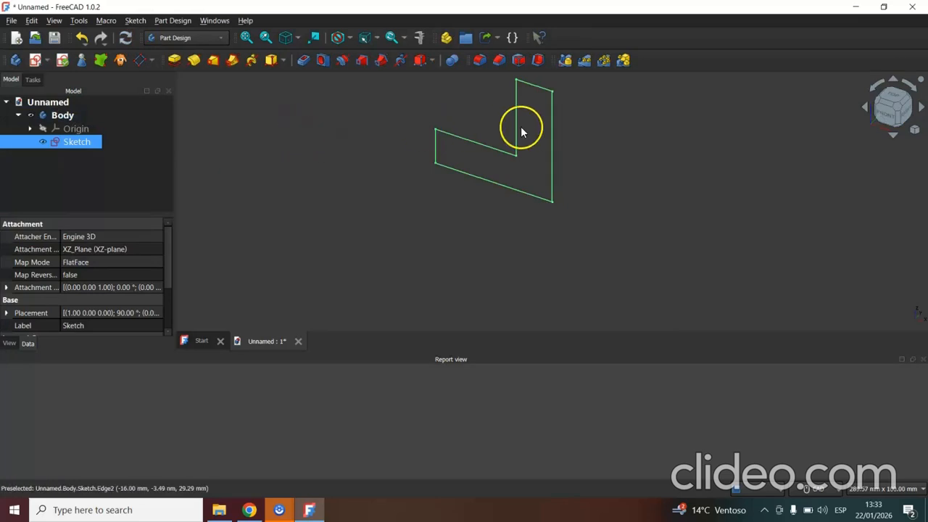
{"action": "left_click", "coordinate": [174, 61]}
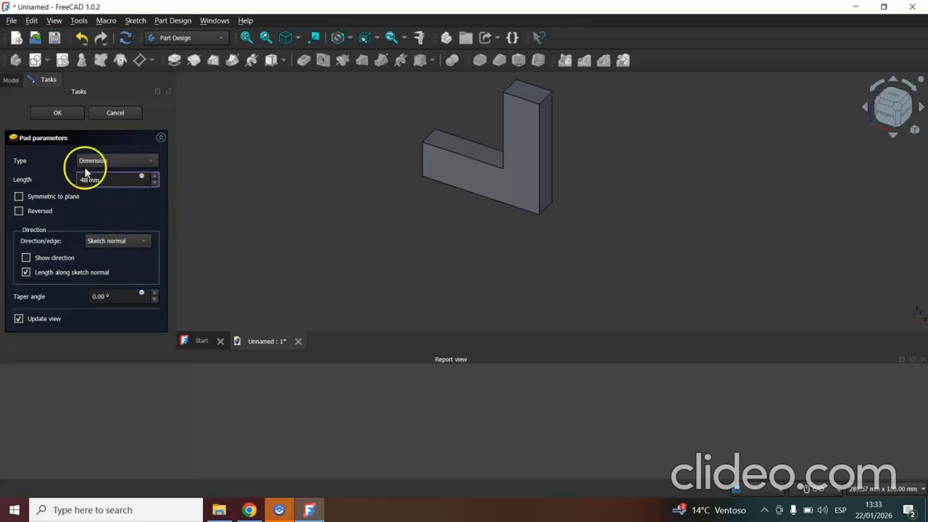
{"action": "left_click", "coordinate": [59, 111]}
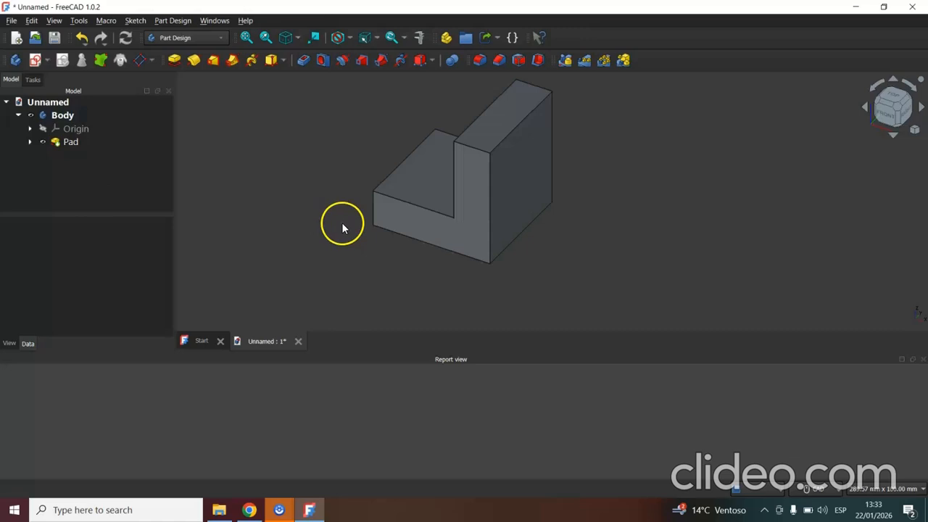
Start a new sketch on the YZ base plane, facing the right side of the L-shaped block.
{"action": "left_click", "coordinate": [907, 119]}
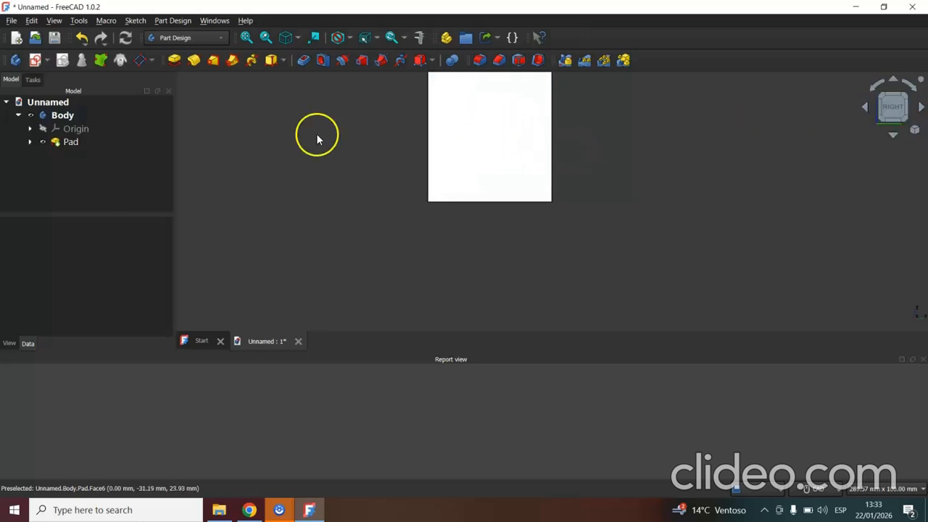
{"action": "left_click", "coordinate": [35, 62]}
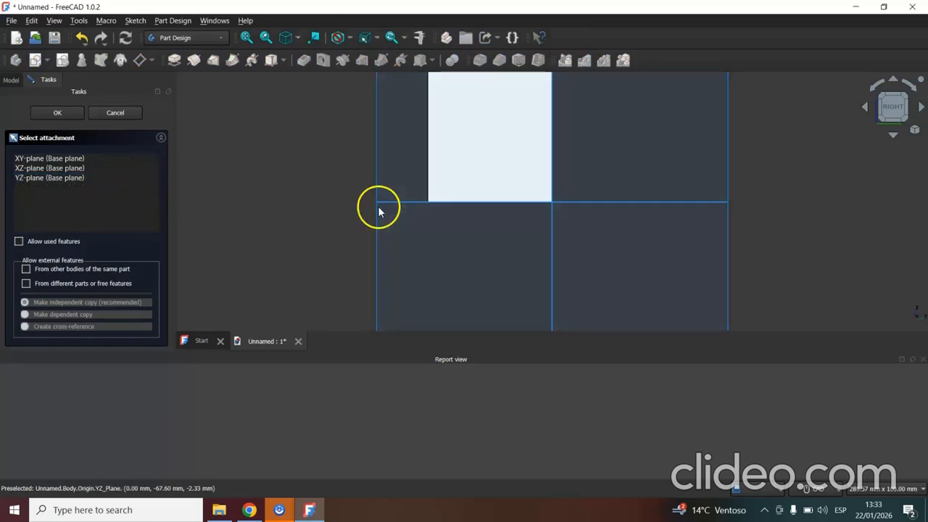
{"action": "left_click", "coordinate": [250, 38]}
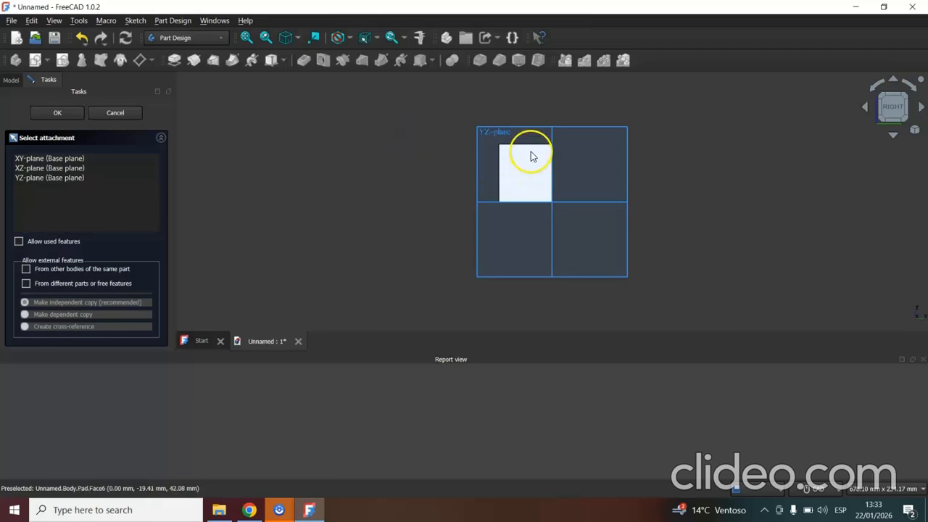
{"action": "scroll", "coordinate": [535, 131], "scroll_direction": "up", "scroll_amount": 3}
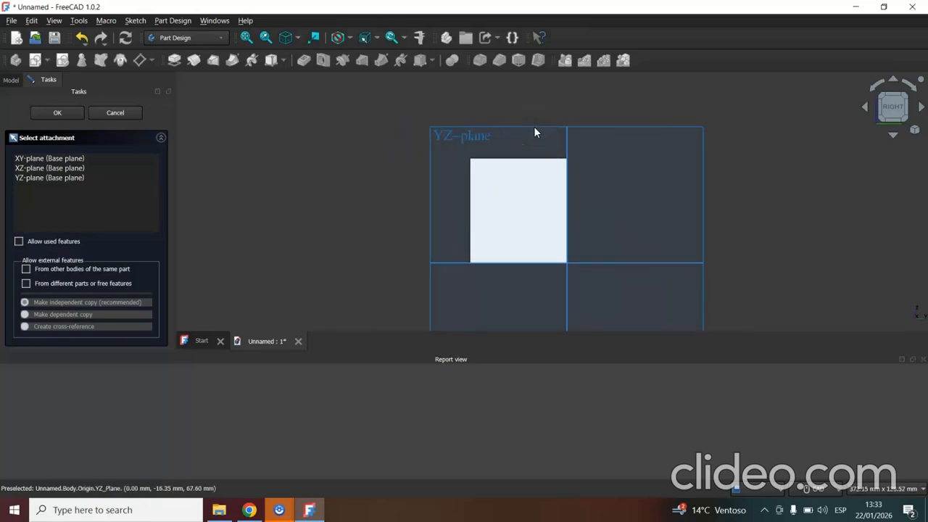
{"action": "scroll", "coordinate": [533, 132], "scroll_direction": "up", "scroll_amount": 2}
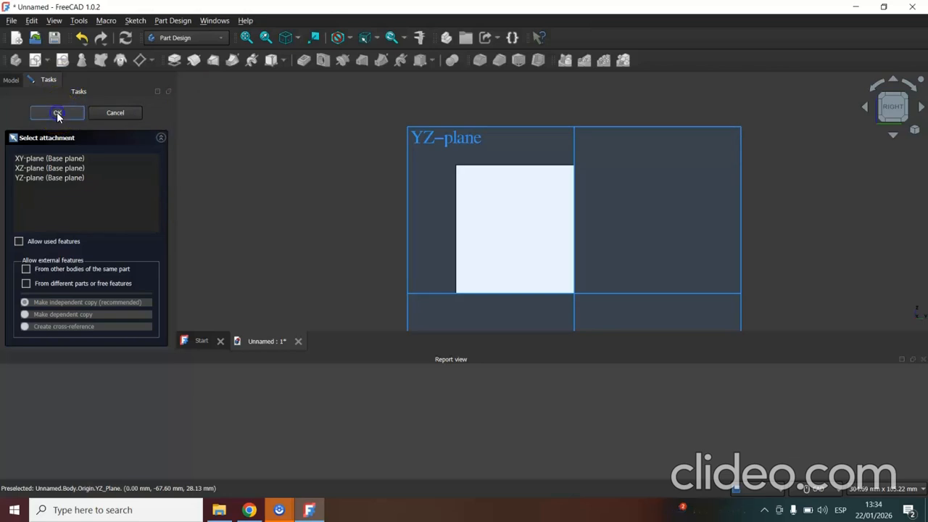
{"action": "left_click", "coordinate": [77, 169]}
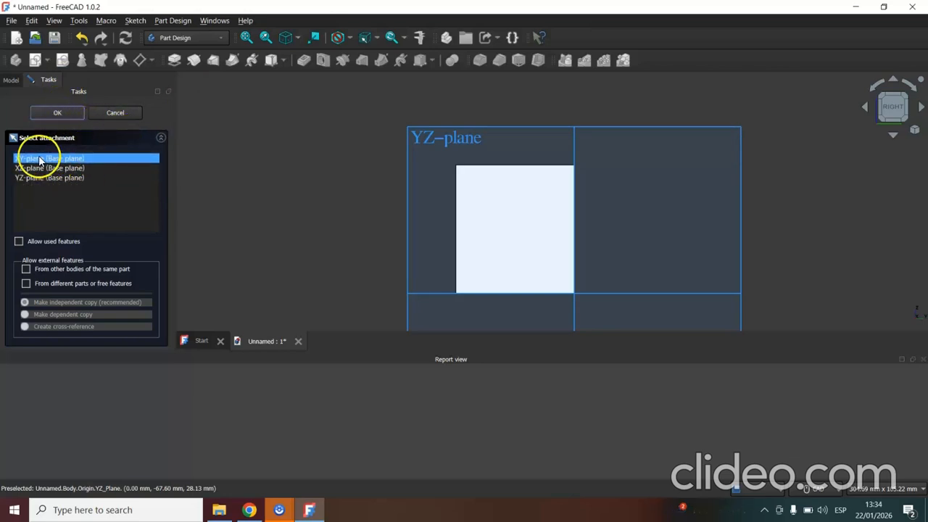
{"action": "left_click", "coordinate": [35, 179]}
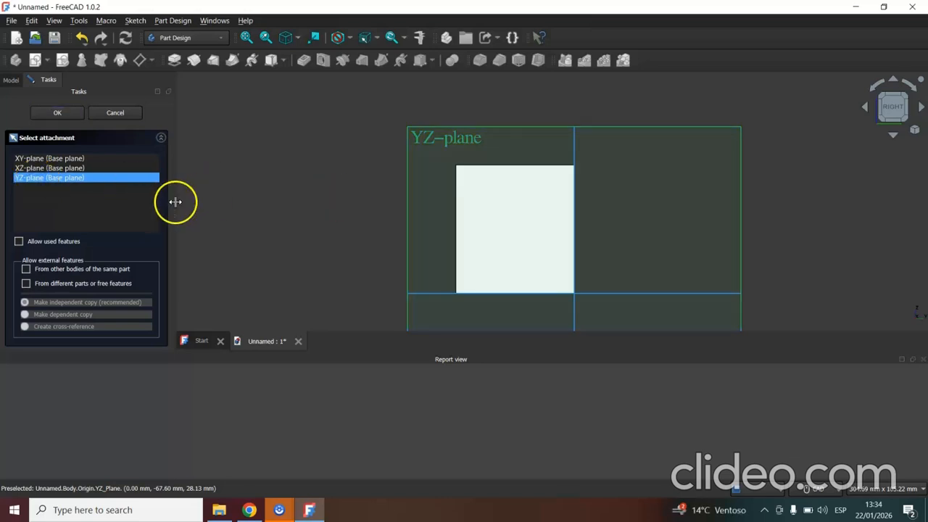
{"action": "left_click", "coordinate": [58, 111]}
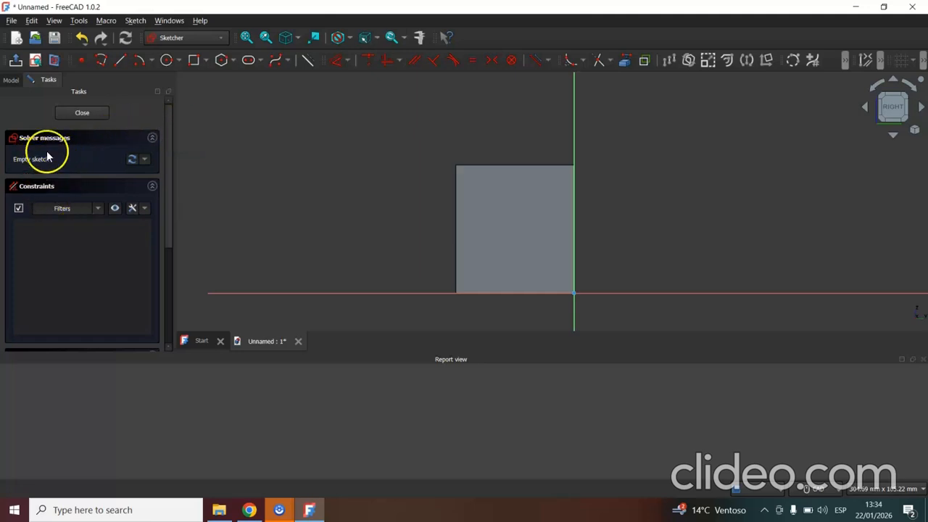
Close the empty sketch, reopen it for editing and close it again.
{"action": "left_click", "coordinate": [82, 114]}
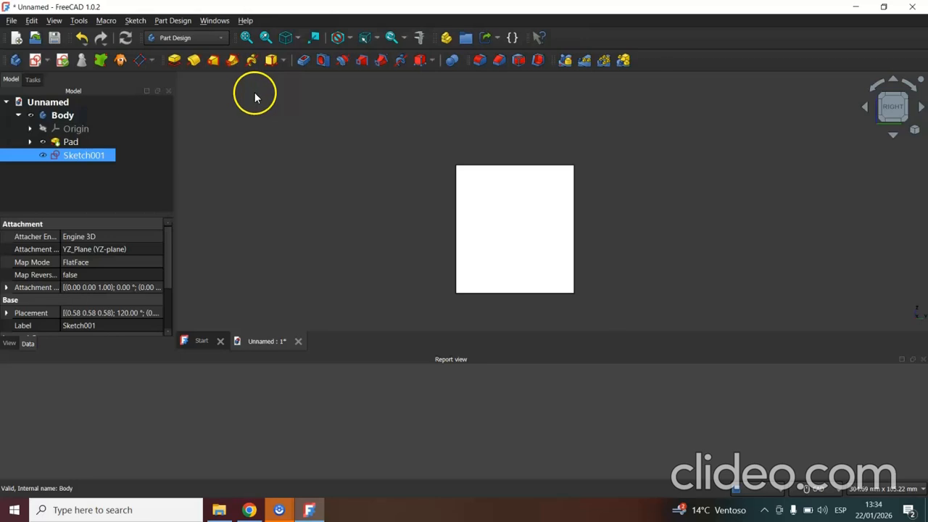
{"action": "double_click", "coordinate": [90, 155]}
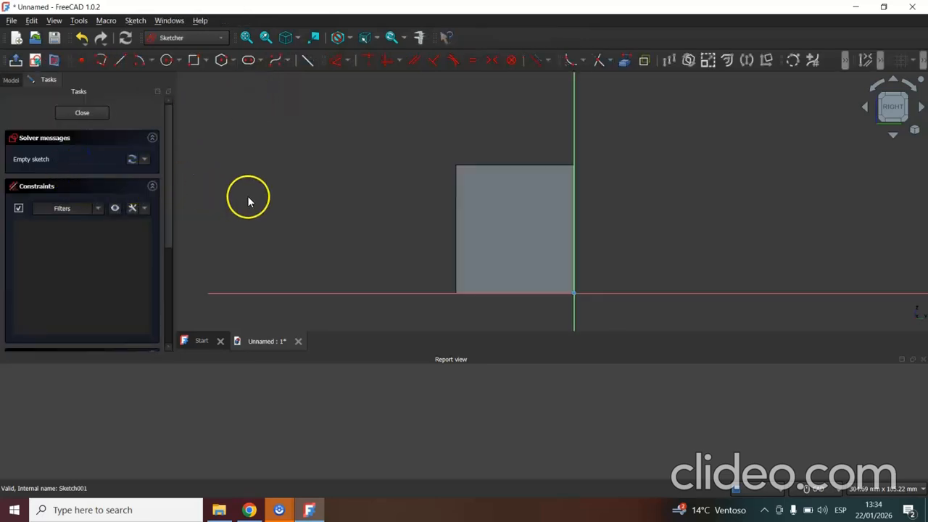
{"action": "left_click", "coordinate": [82, 114]}
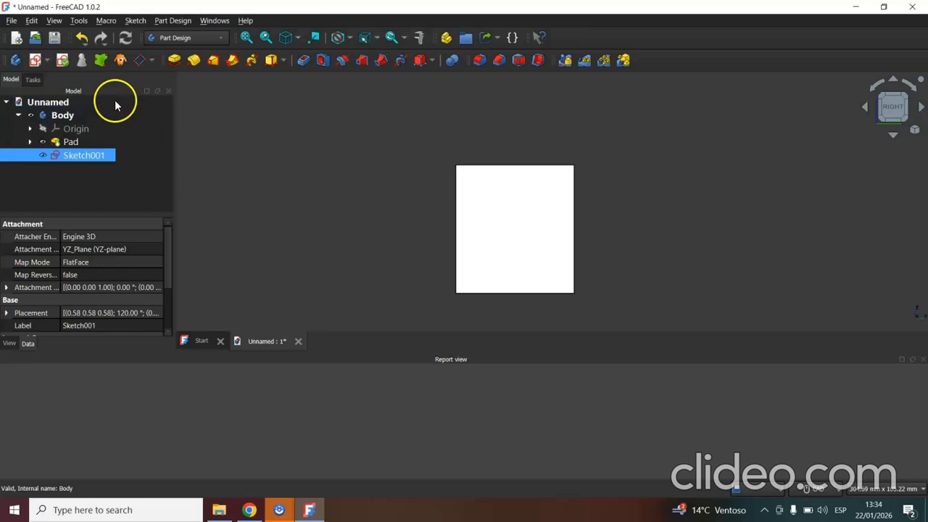
Create another sketch on the YZ base plane and draw a small rectangle inside the outline of the block's side face.
{"action": "left_click", "coordinate": [35, 62]}
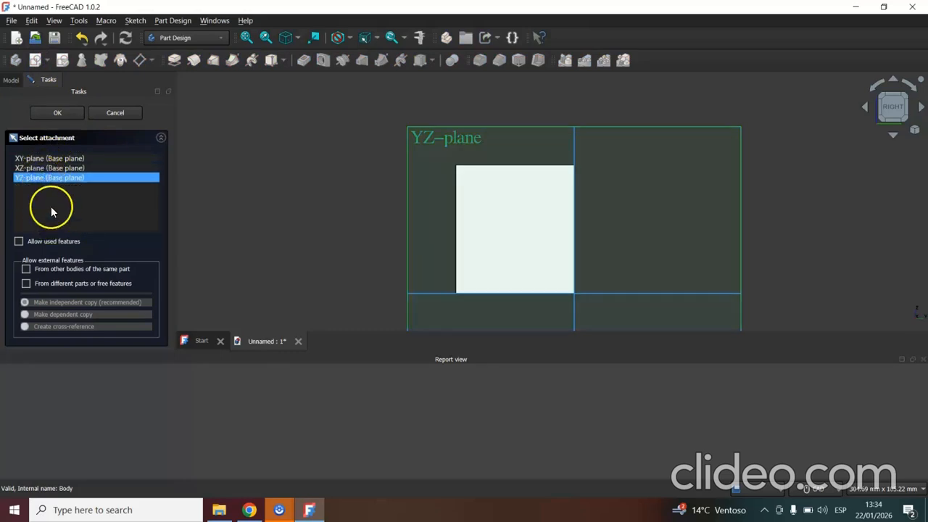
{"action": "left_click", "coordinate": [53, 114]}
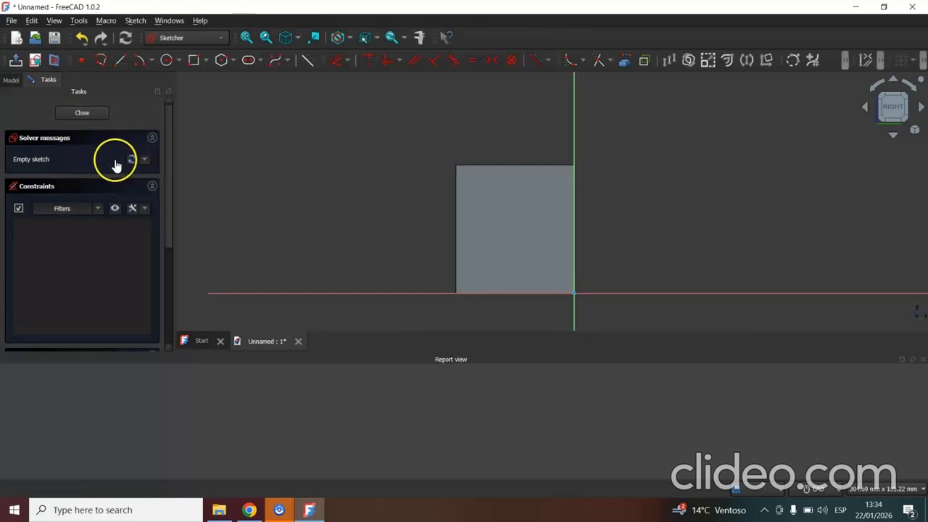
{"action": "left_click", "coordinate": [82, 114]}
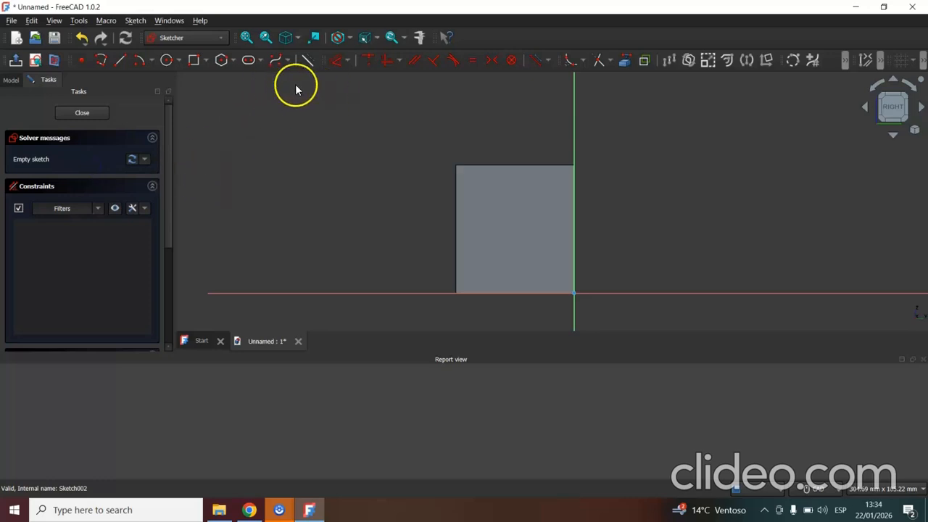
{"action": "left_click", "coordinate": [195, 62]}
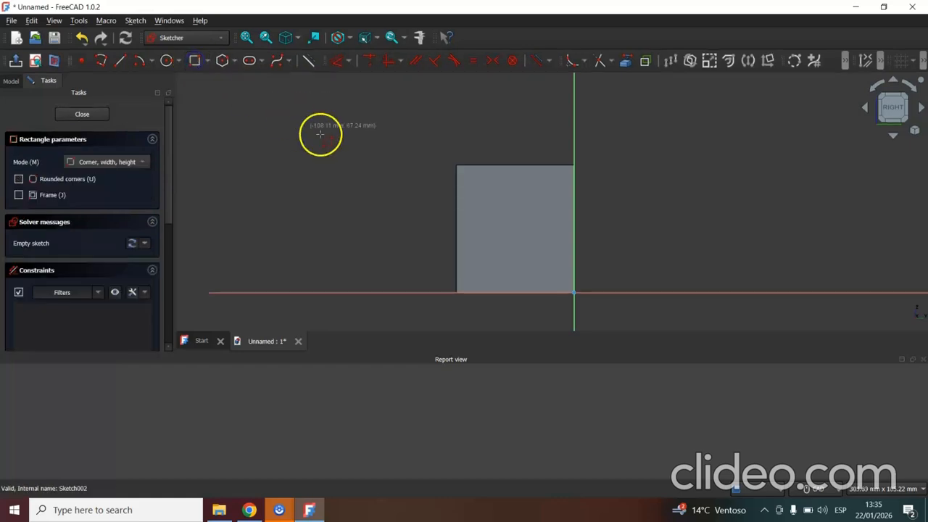
{"action": "left_click", "coordinate": [496, 205]}
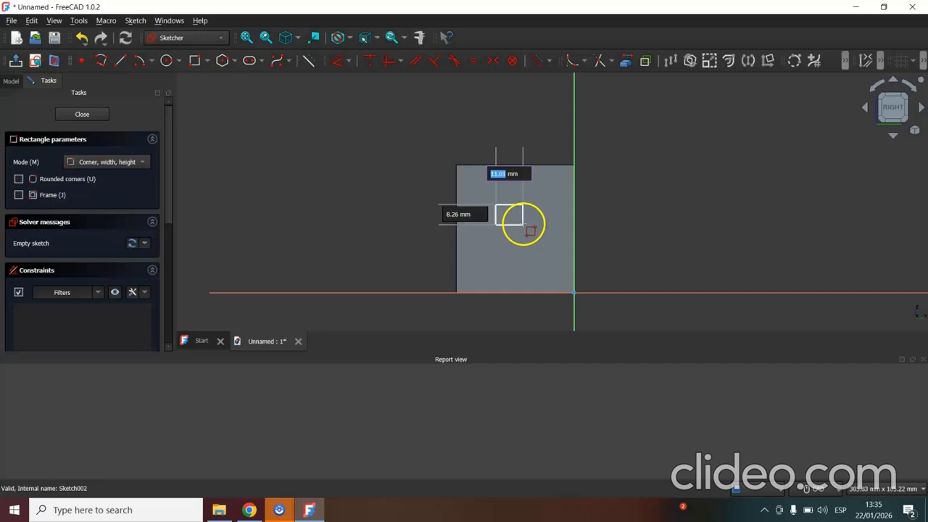
{"action": "left_click", "coordinate": [540, 241]}
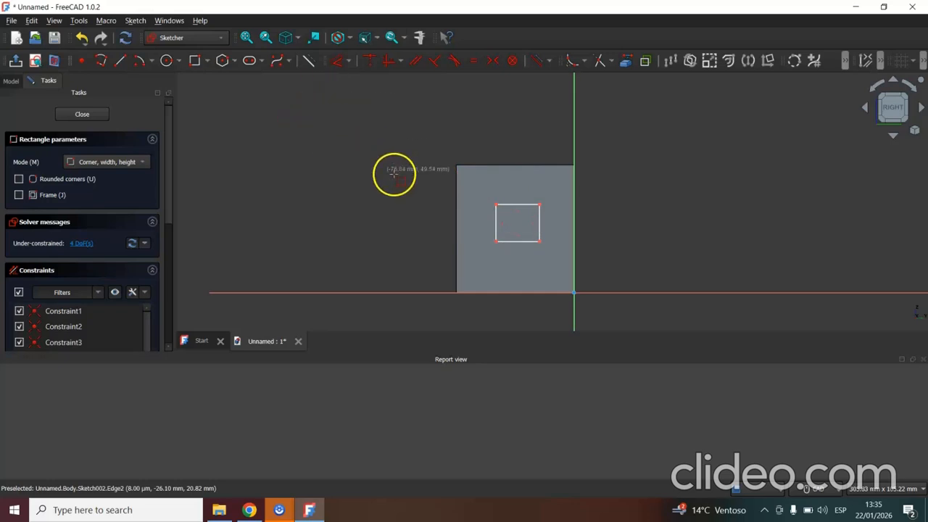
Draw diagonal lines from the rectangle's two upper corners and its lower-left corner to the matching outer corners of the block face.
{"action": "left_click", "coordinate": [120, 62]}
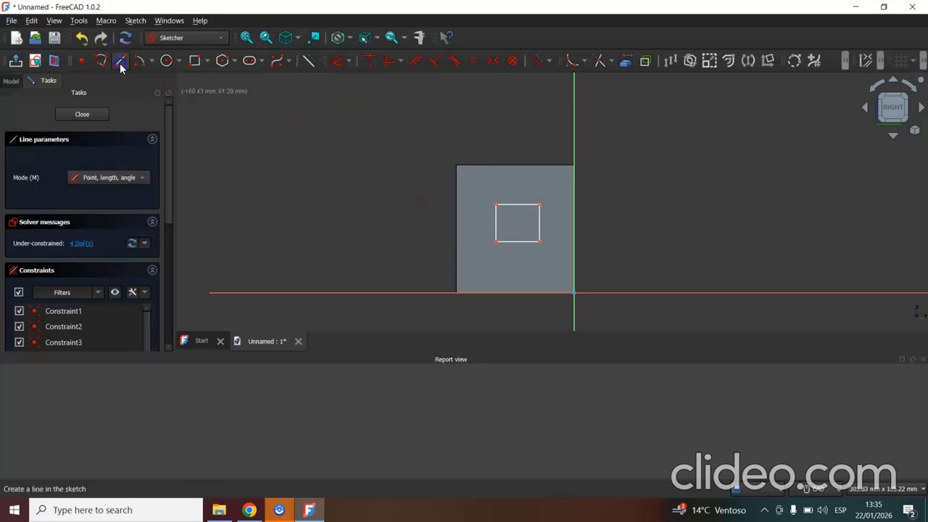
{"action": "left_click", "coordinate": [540, 206]}
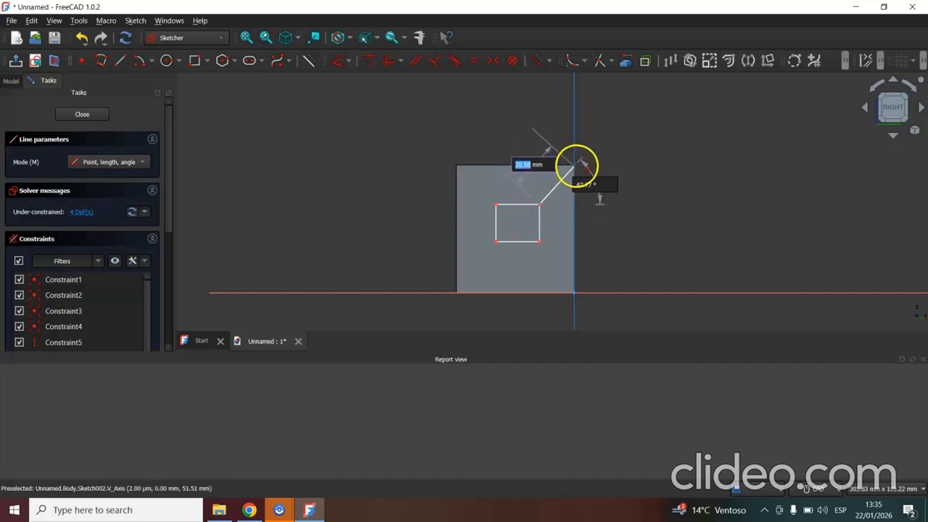
{"action": "left_click", "coordinate": [574, 166]}
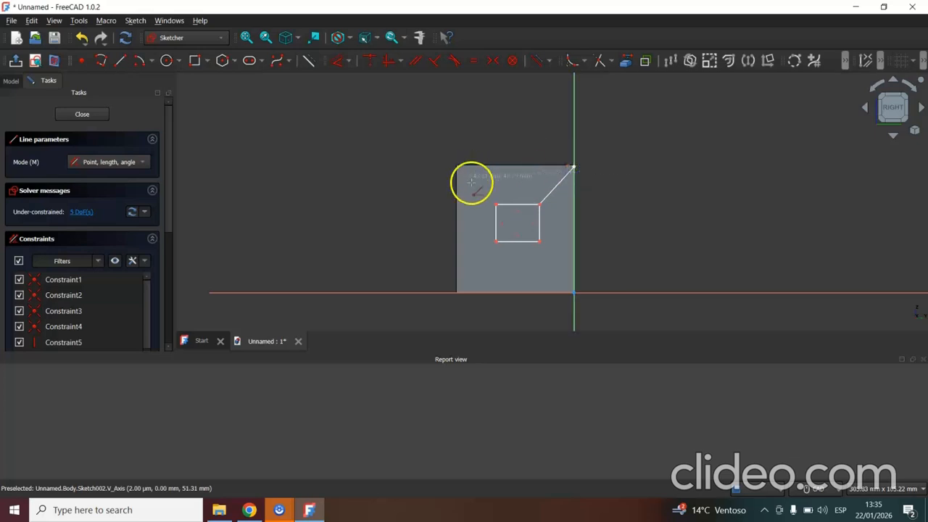
{"action": "left_click", "coordinate": [497, 205]}
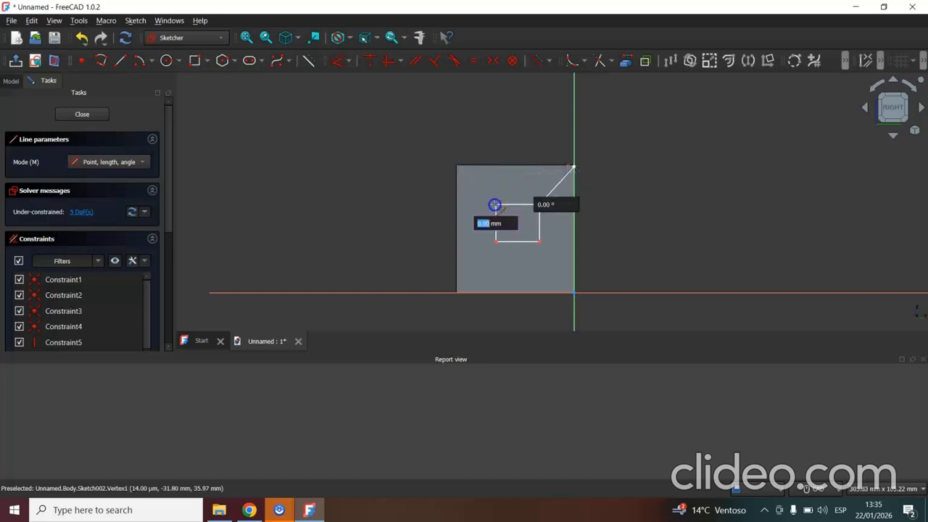
{"action": "left_click", "coordinate": [457, 166]}
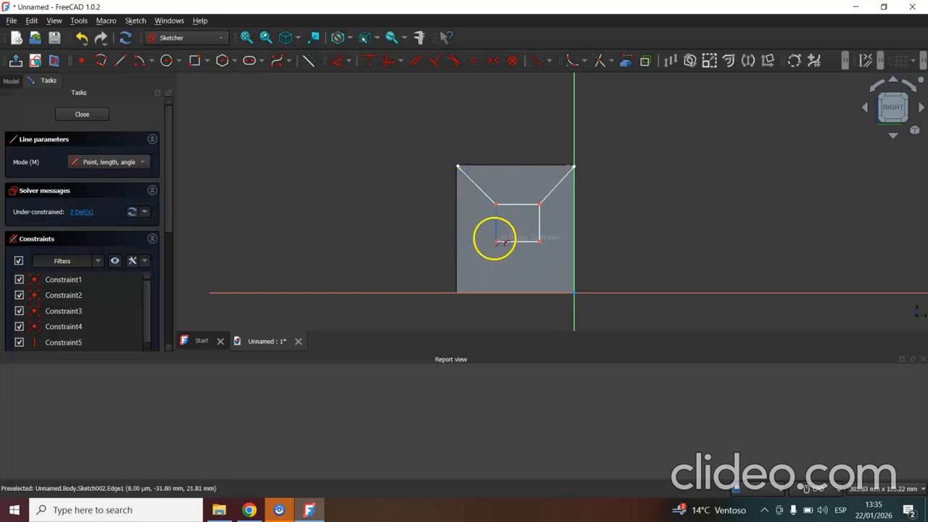
{"action": "left_click", "coordinate": [497, 242]}
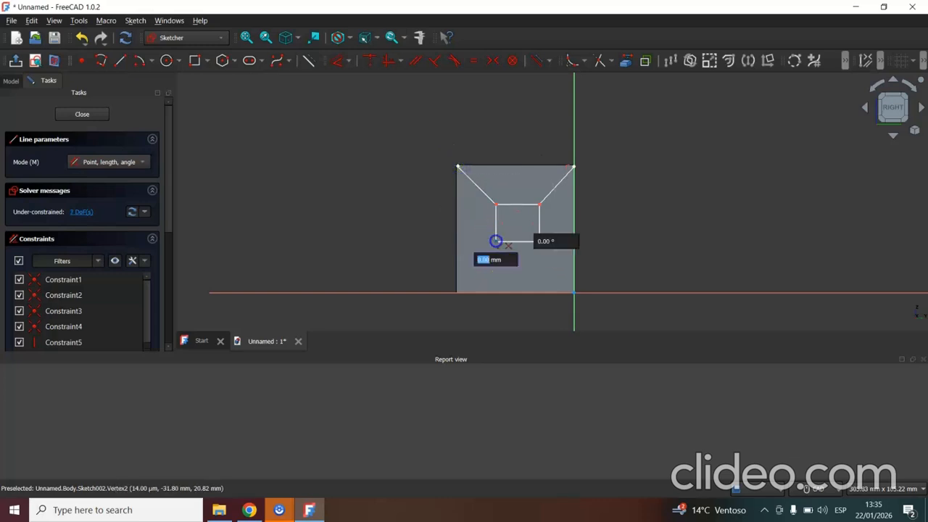
{"action": "left_click", "coordinate": [457, 292]}
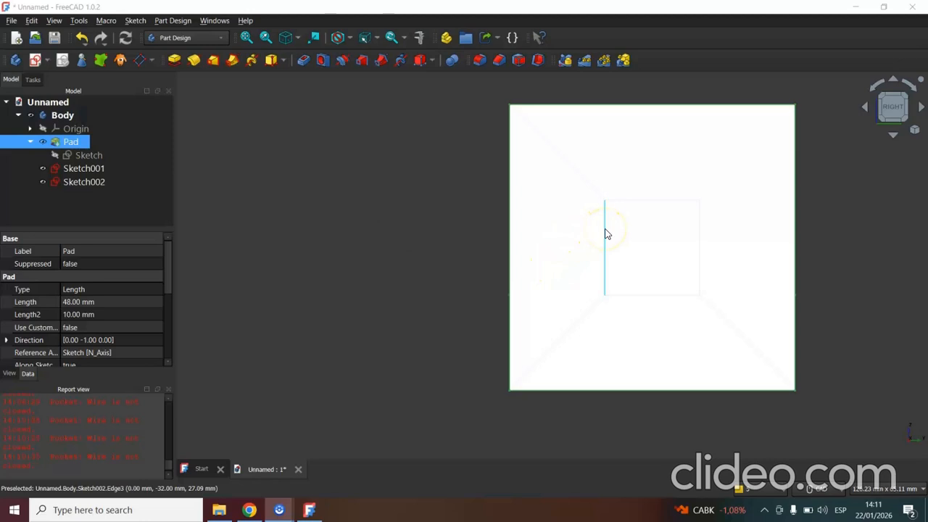
Select the four edges of the second sketch's inner square and cut them as a pocket of type Through all, checking the opening.
{"action": "left_click", "coordinate": [605, 232]}
{"action": "left_click", "coordinate": [642, 227]}
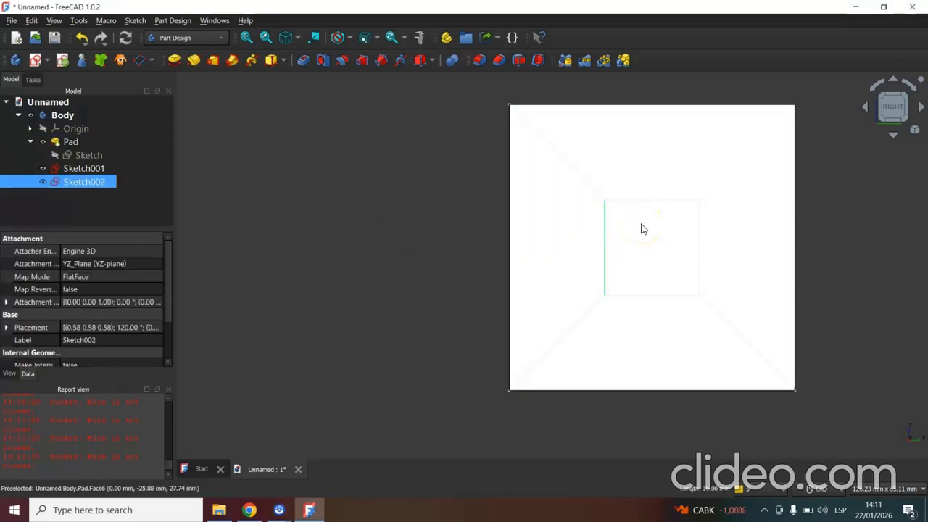
{"action": "left_click", "coordinate": [638, 209]}
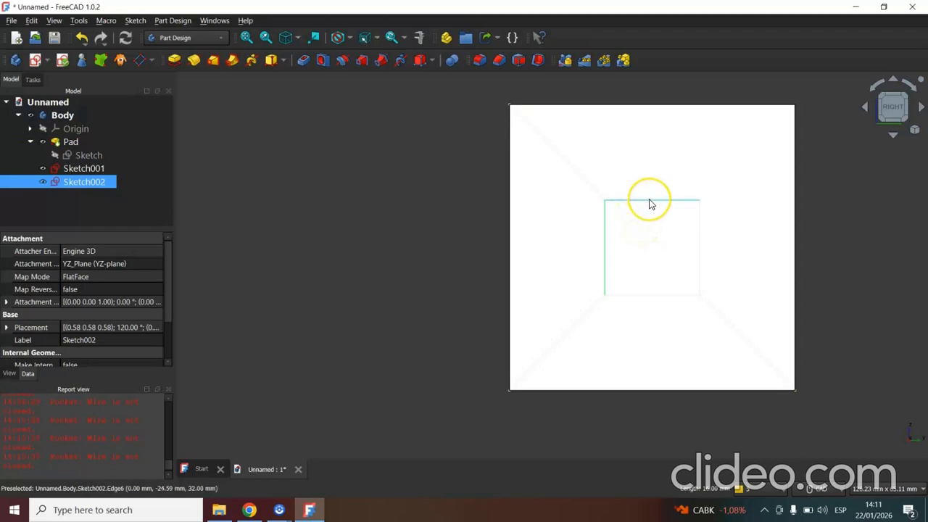
{"action": "left_click", "coordinate": [695, 237]}
{"action": "left_click", "coordinate": [651, 285]}
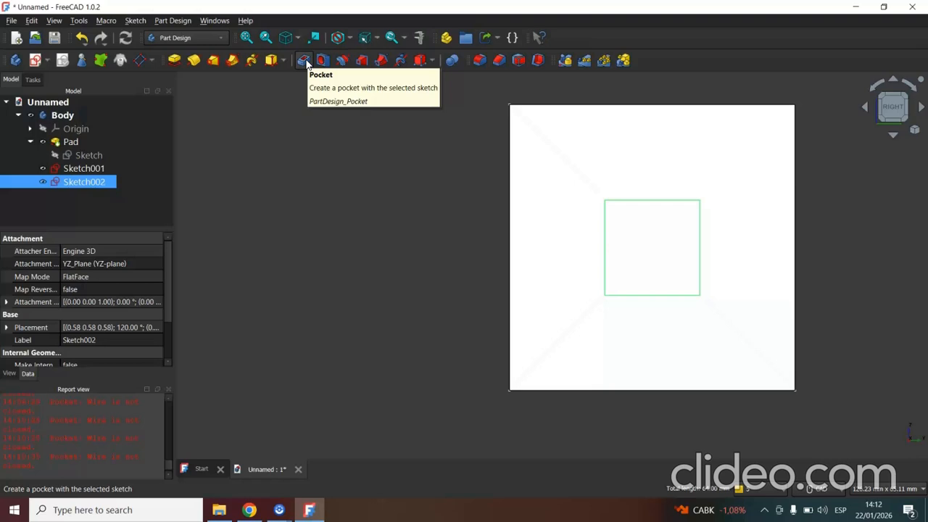
{"action": "left_click", "coordinate": [304, 61]}
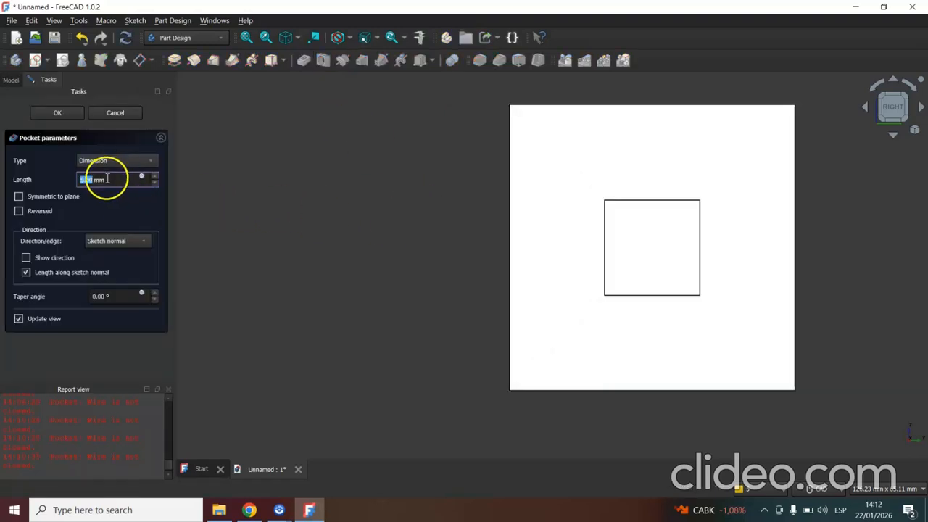
{"action": "left_click", "coordinate": [152, 161]}
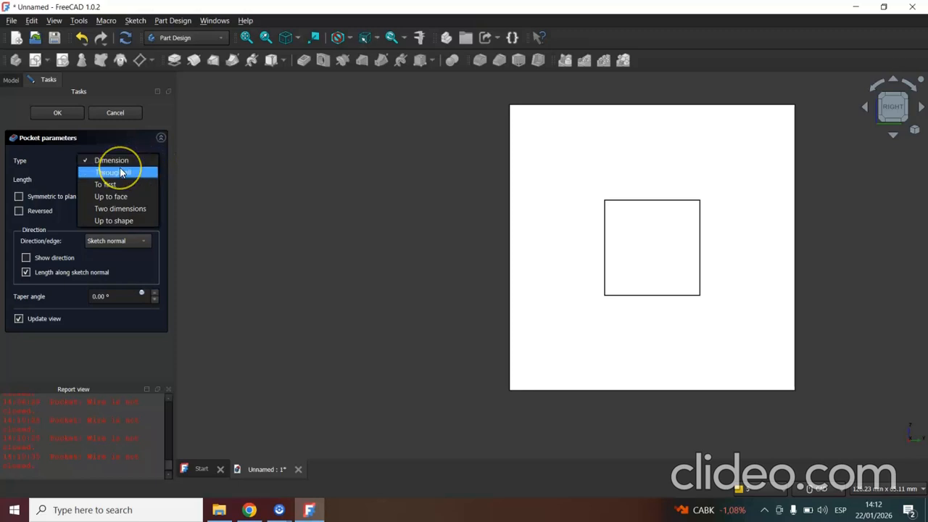
{"action": "left_click", "coordinate": [122, 172]}
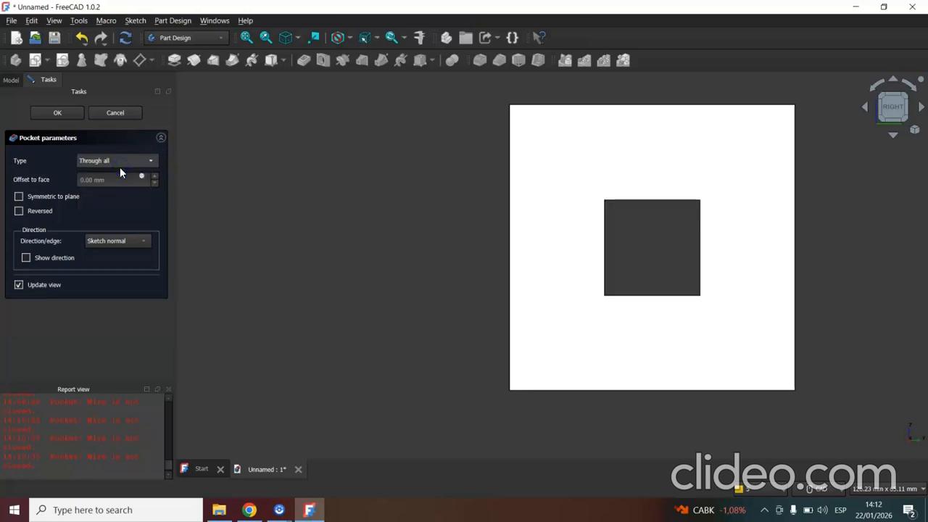
{"action": "left_click", "coordinate": [346, 181]}
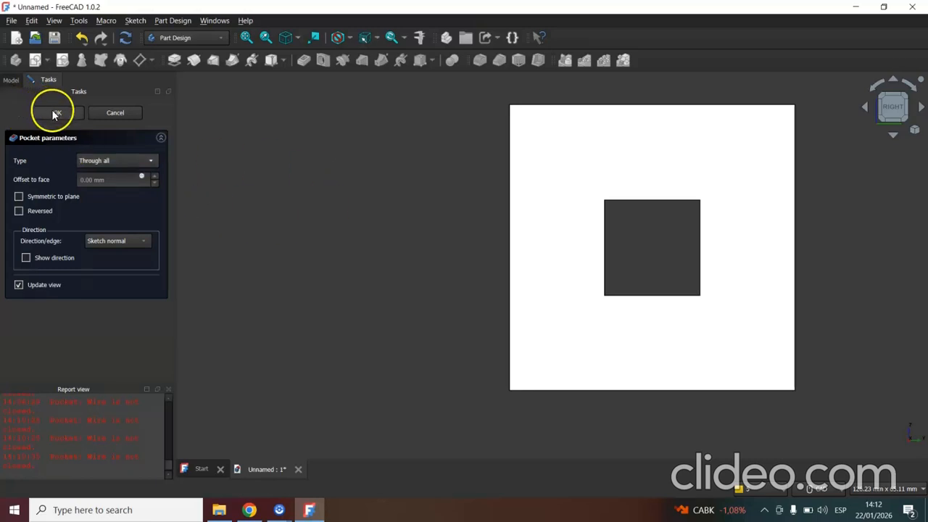
{"action": "left_click", "coordinate": [865, 109]}
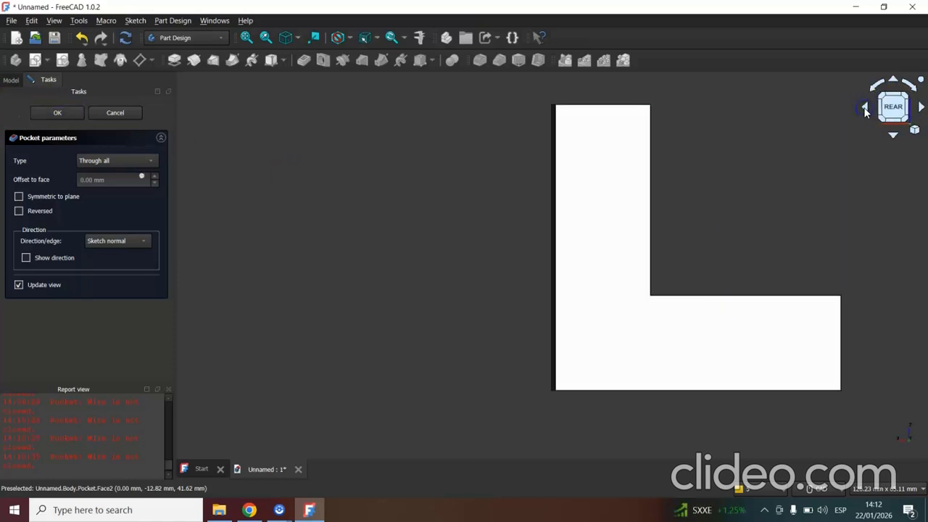
{"action": "left_click", "coordinate": [865, 110]}
{"action": "left_click", "coordinate": [893, 136]}
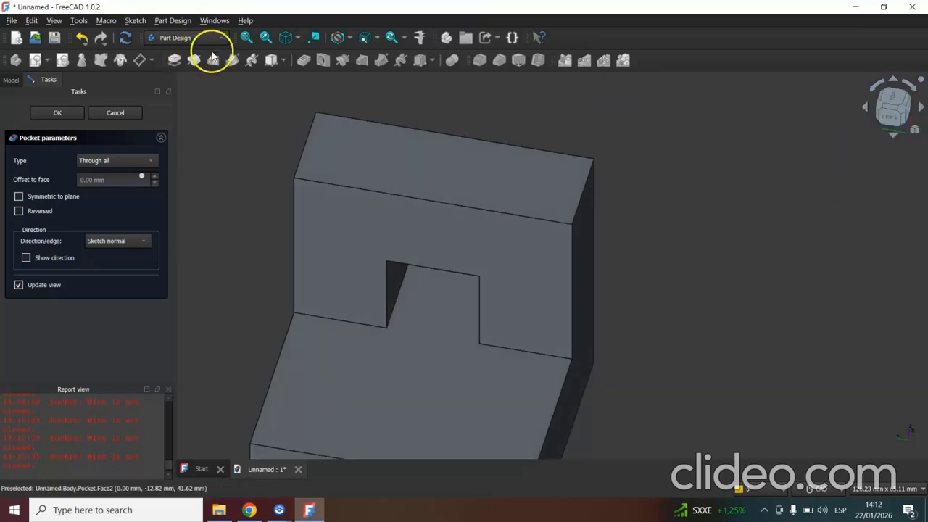
{"action": "left_click", "coordinate": [246, 40]}
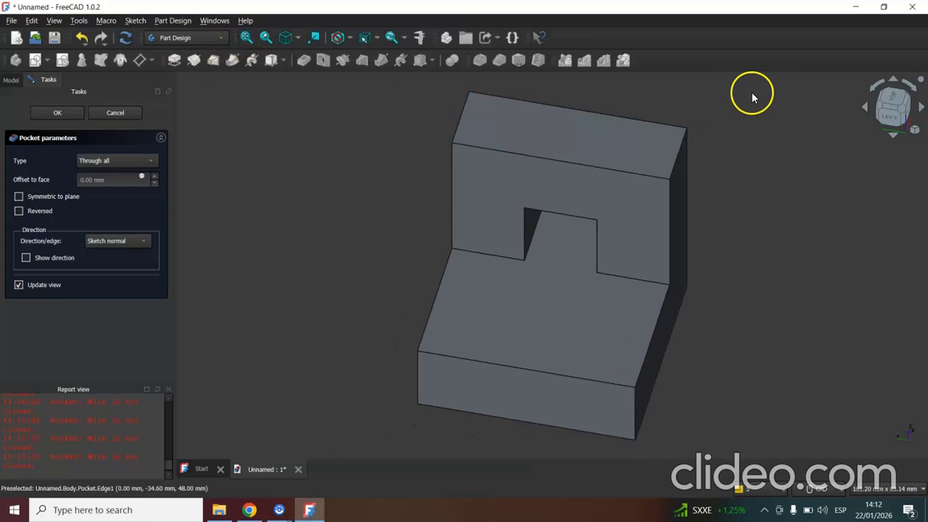
{"action": "left_click", "coordinate": [903, 109]}
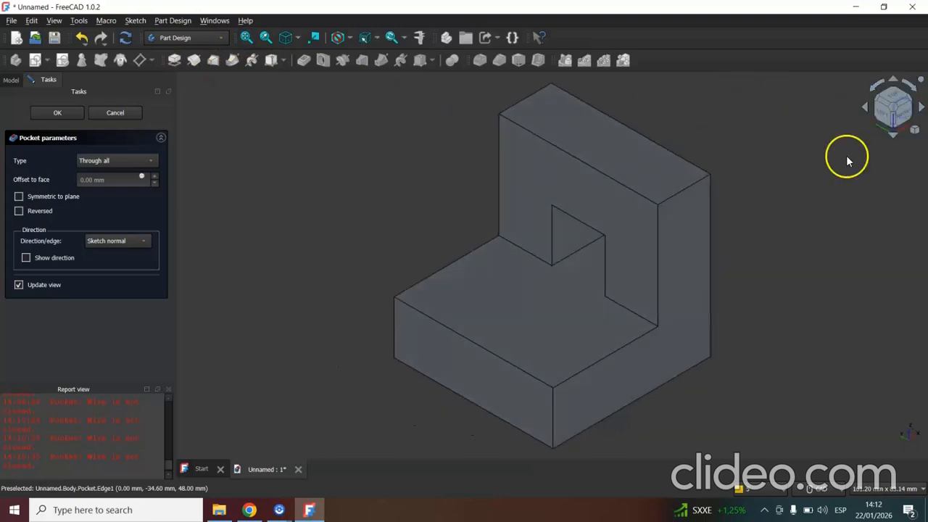